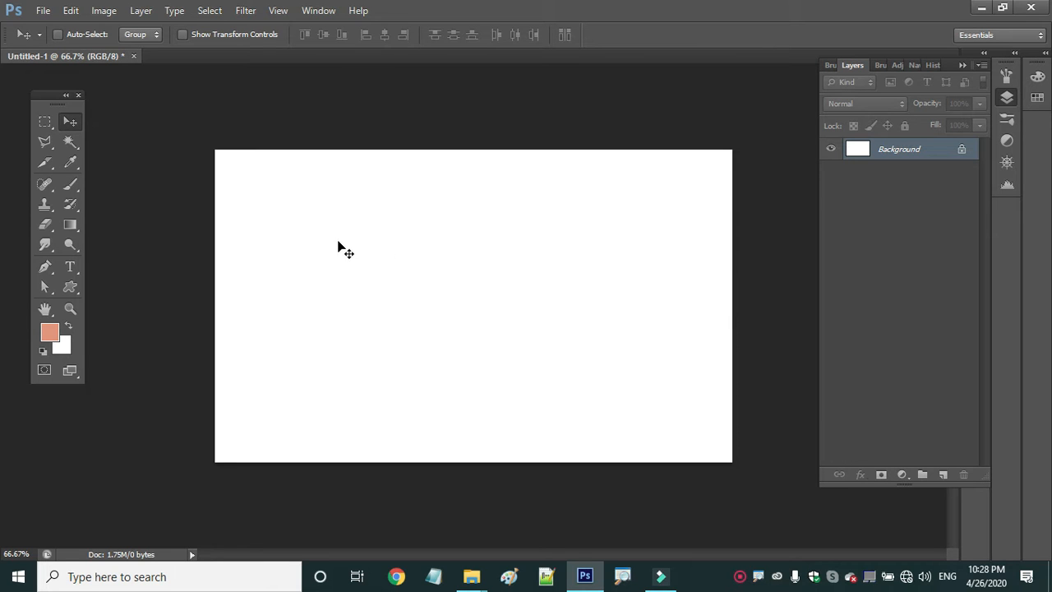
click(141, 10)
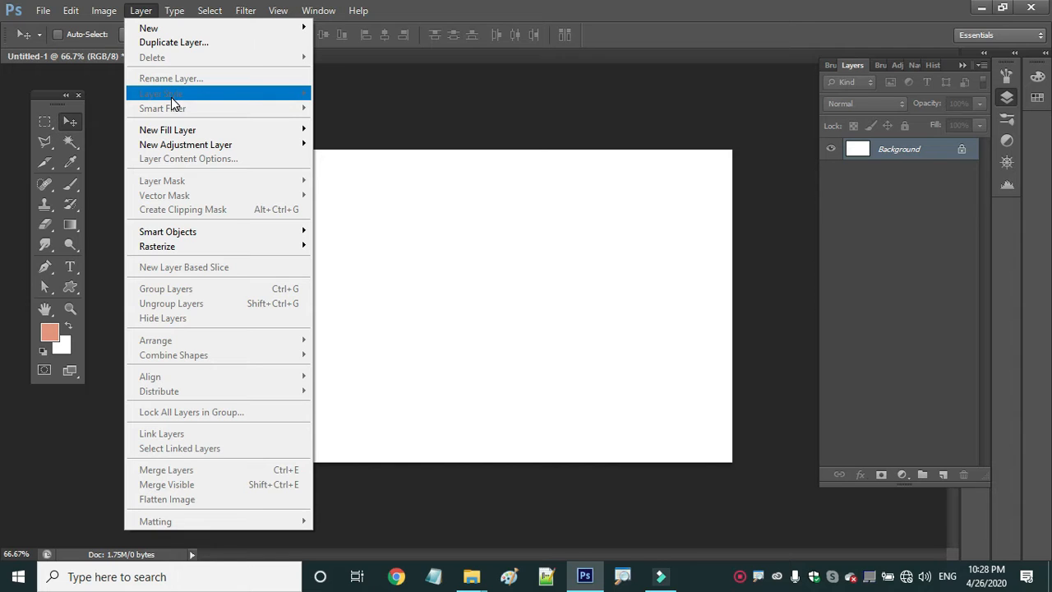
click(142, 15)
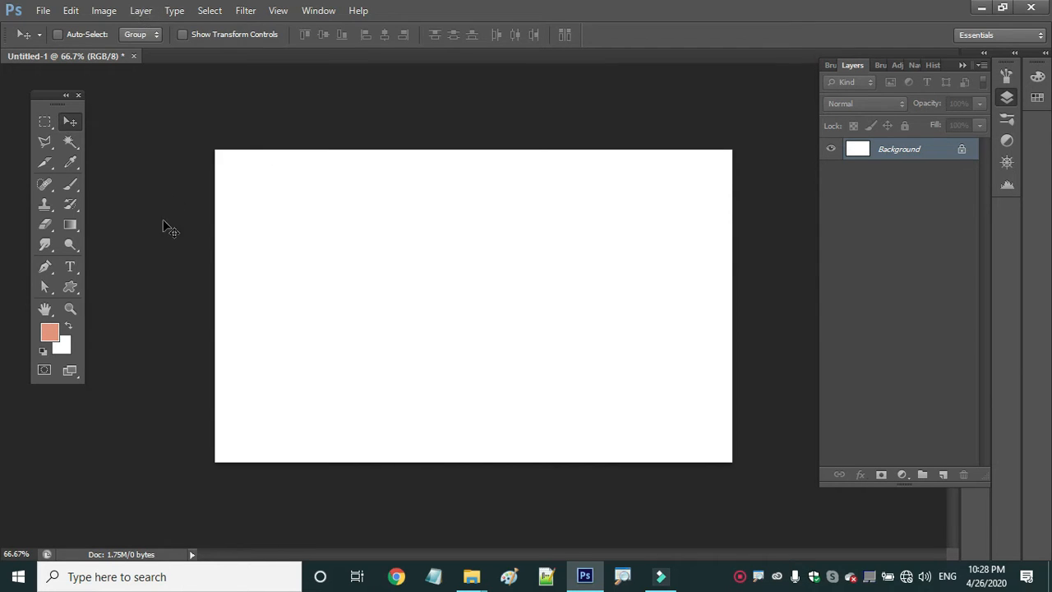
- Draw a circle about 231 px in diameter with the Ellipse tool and move it to the canvas's upper-left area
click(69, 287)
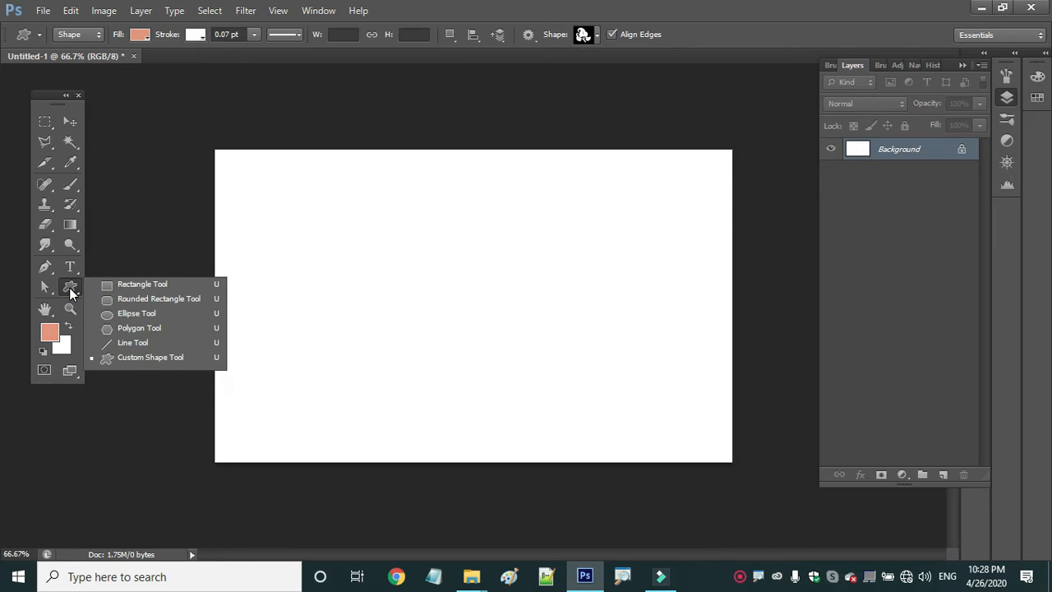
click(121, 315)
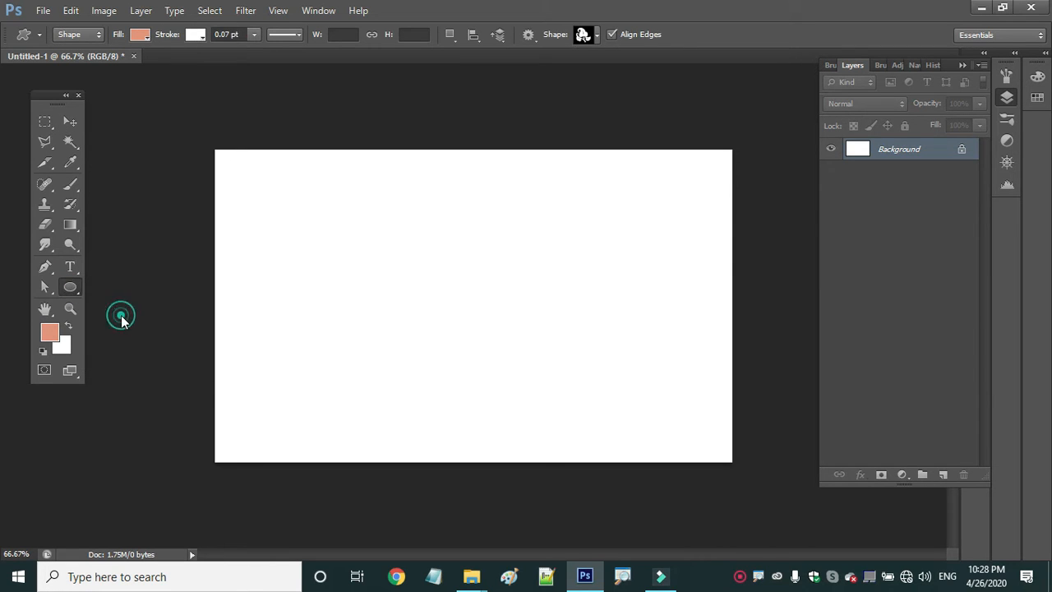
drag(324, 238, 446, 370)
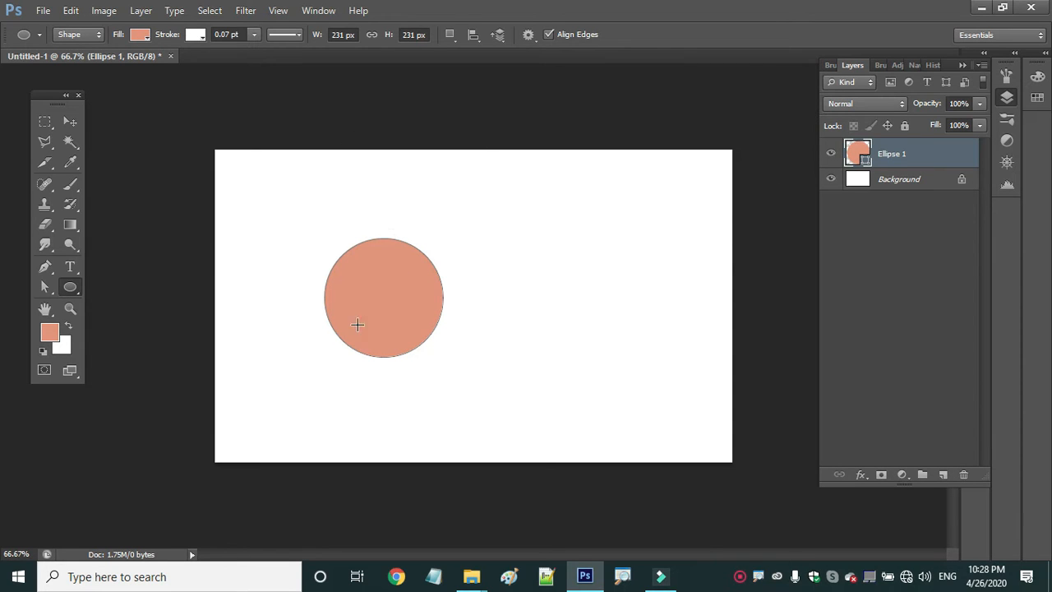
click(69, 123)
mouse_move(336, 298)
mouse_down()
mouse_move(413, 299)
mouse_move(342, 281)
mouse_up()
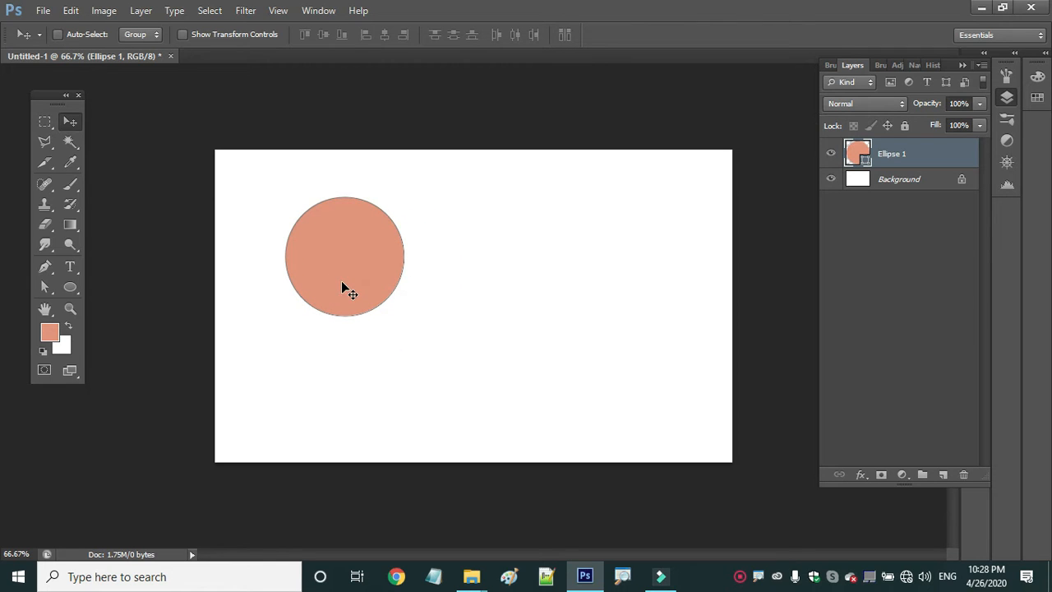
- Add a Drop Shadow layer style to the circle with an angle of 147° and a distance of 32 px
click(147, 14)
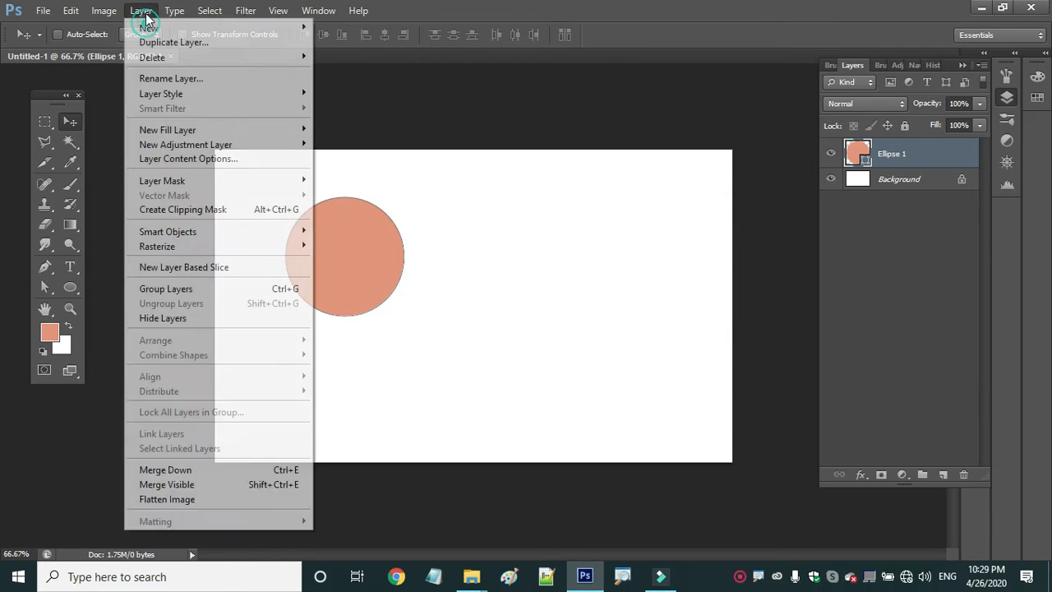
mouse_move(162, 92)
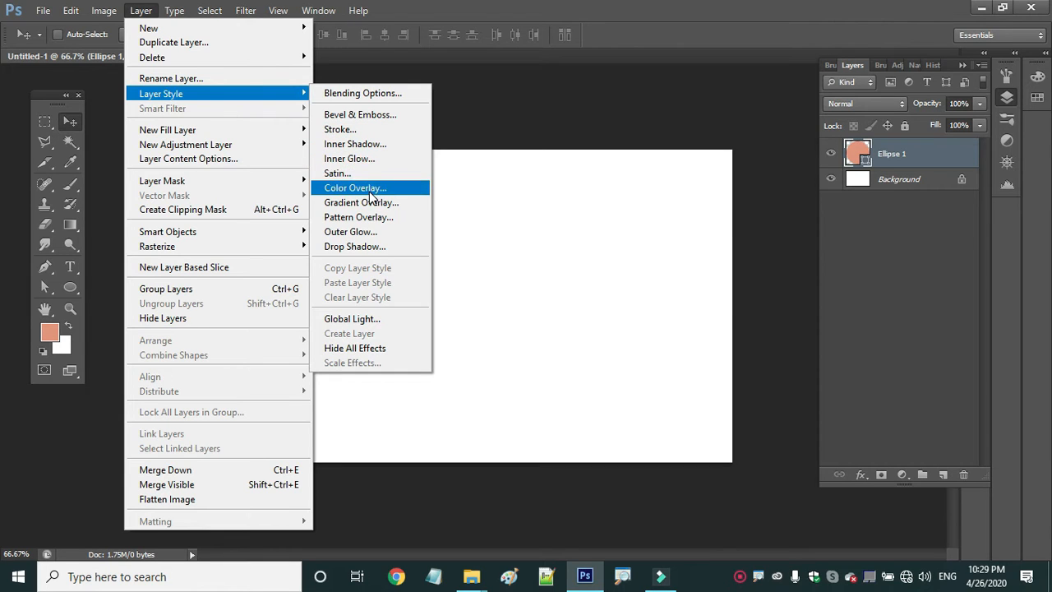
click(351, 248)
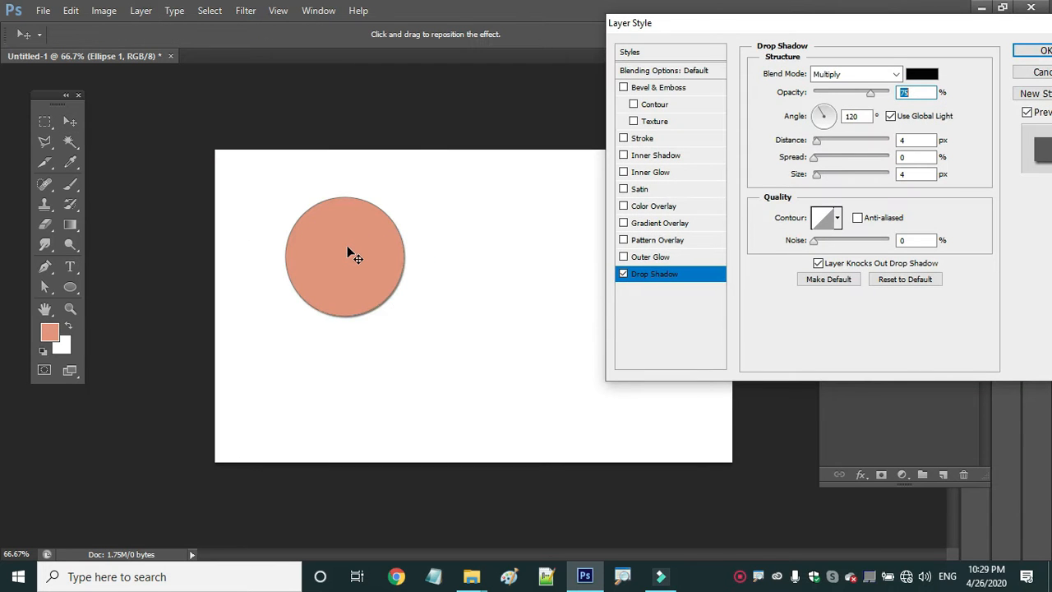
drag(754, 24, 644, 30)
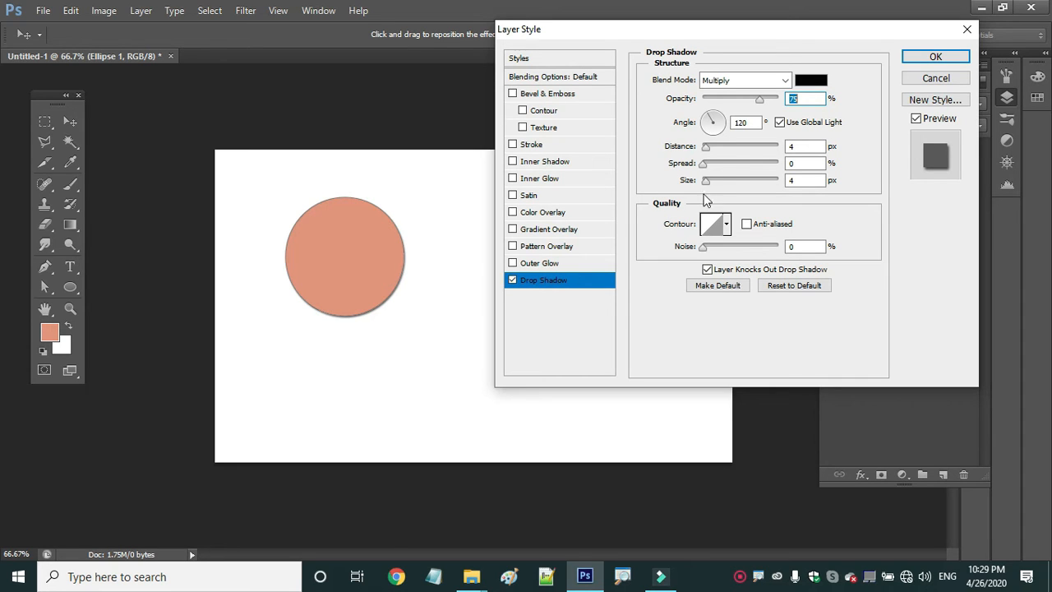
drag(708, 151, 736, 153)
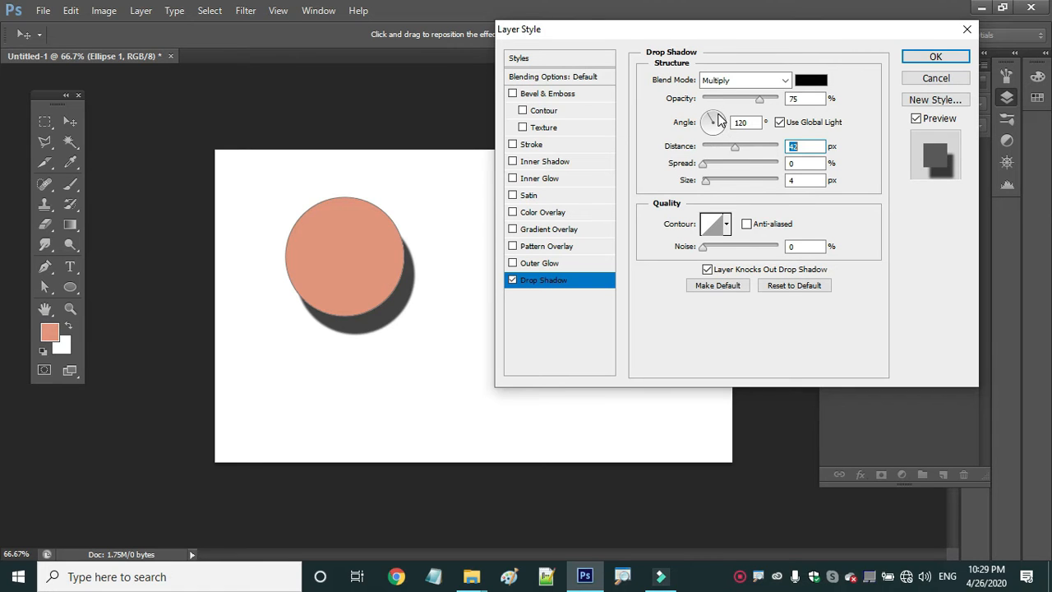
drag(715, 118, 727, 147)
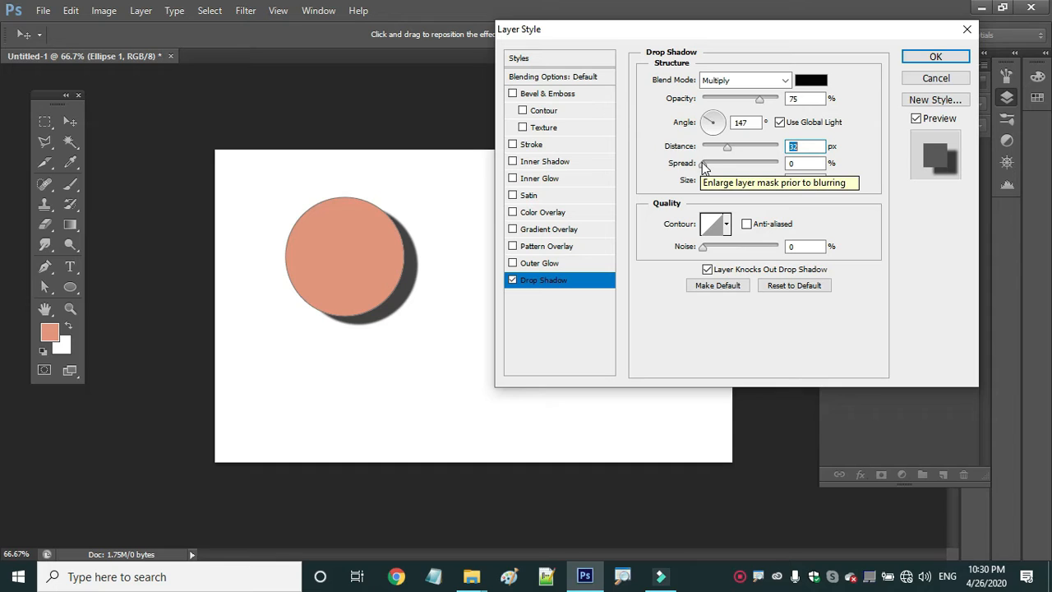
- Try different spread and size values for the drop shadow, ending at 13% spread and 38 px size
drag(702, 165, 745, 168)
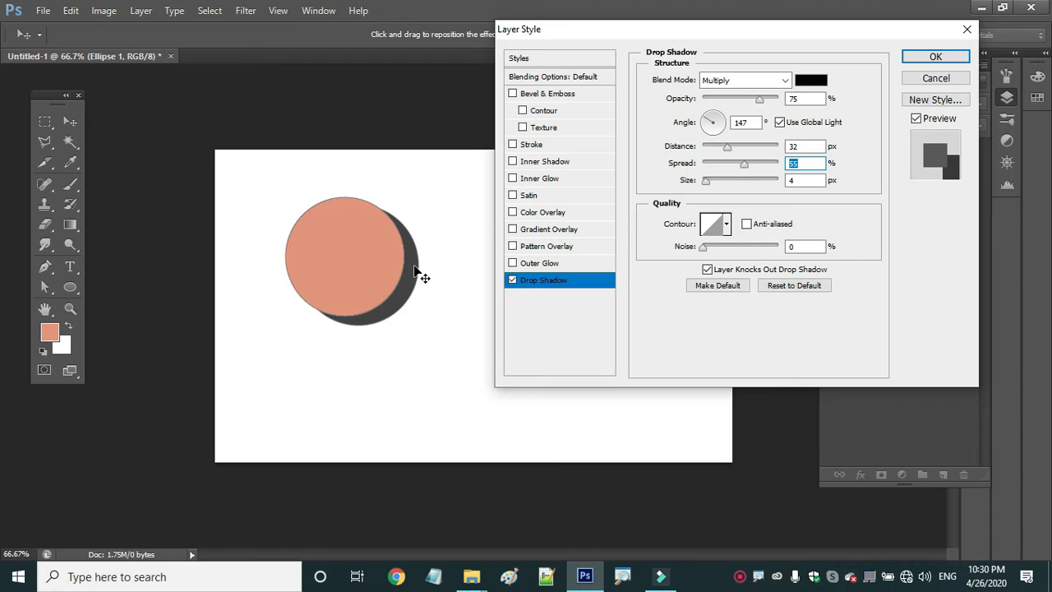
drag(743, 165, 702, 170)
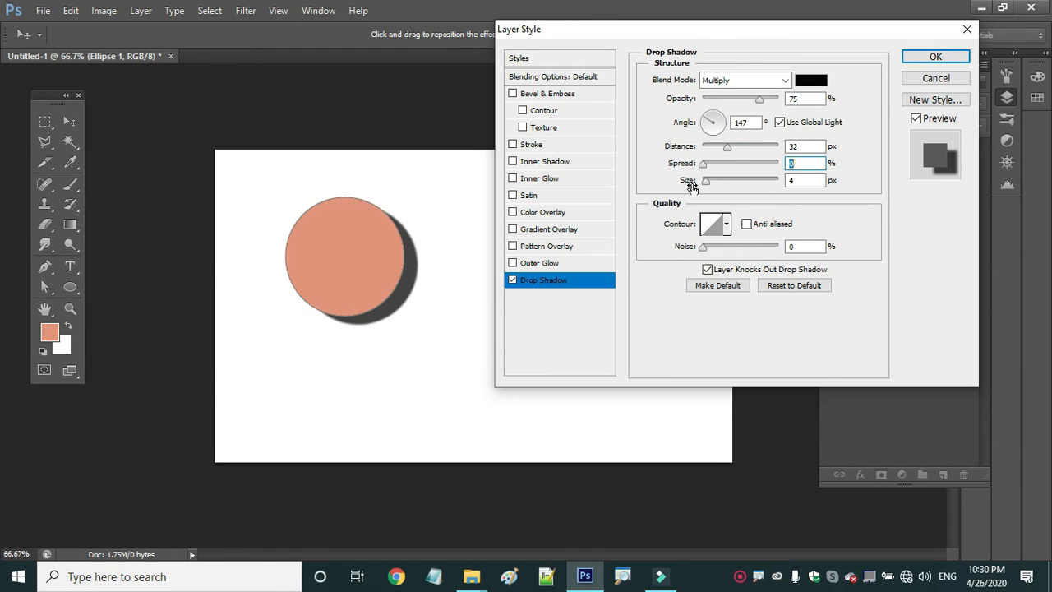
drag(703, 181, 594, 230)
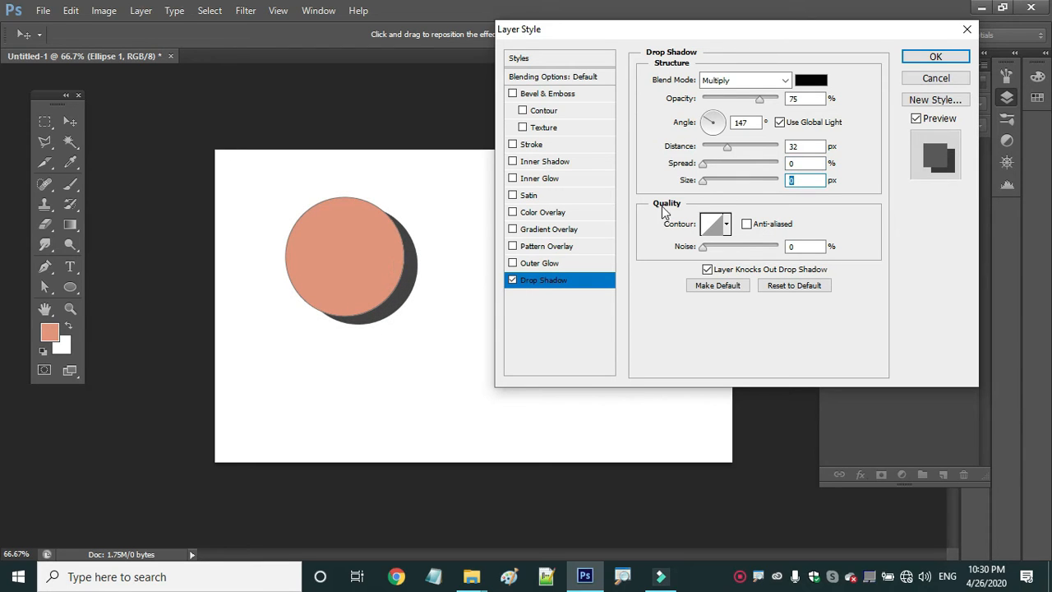
click(702, 181)
mouse_move(712, 187)
mouse_down()
mouse_move(723, 188)
mouse_move(708, 164)
mouse_move(762, 169)
mouse_move(701, 170)
mouse_move(733, 169)
mouse_move(706, 175)
mouse_move(718, 170)
mouse_up()
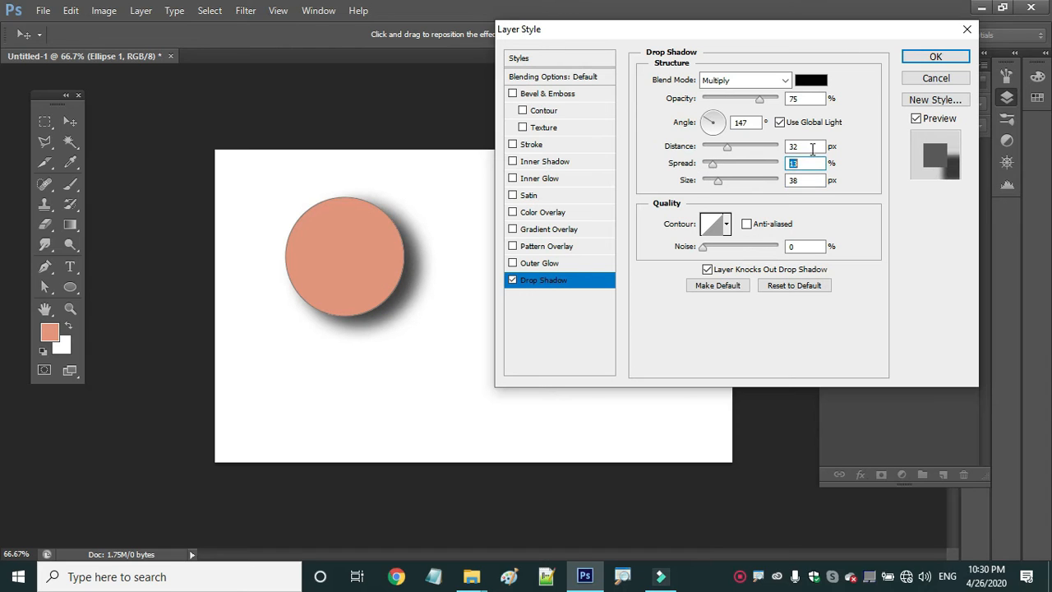
- Compare the circle with and without its drop shadow using the layer style preview
click(915, 119)
click(915, 119)
click(915, 119)
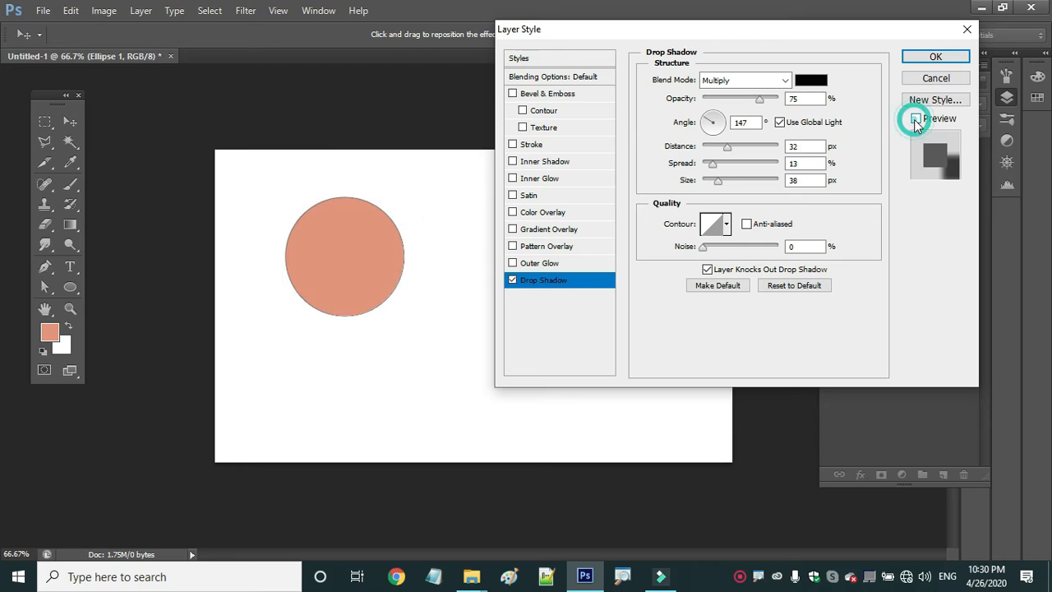
click(916, 119)
click(916, 119)
click(915, 119)
click(915, 119)
click(915, 119)
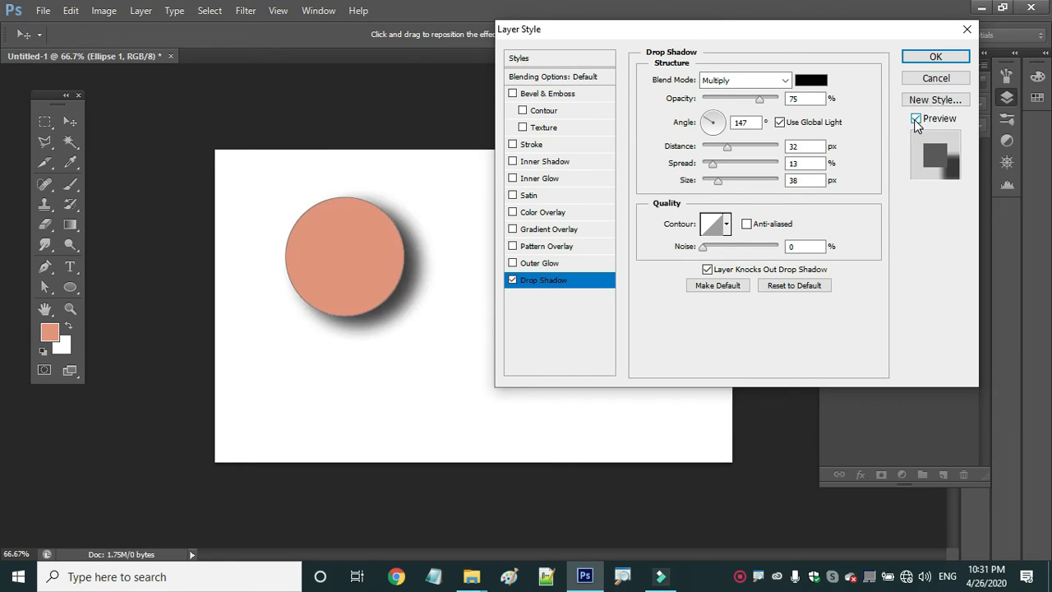
click(915, 119)
click(916, 120)
click(915, 120)
- Set the drop shadow's size to 73 px and its opacity to 78%
click(727, 181)
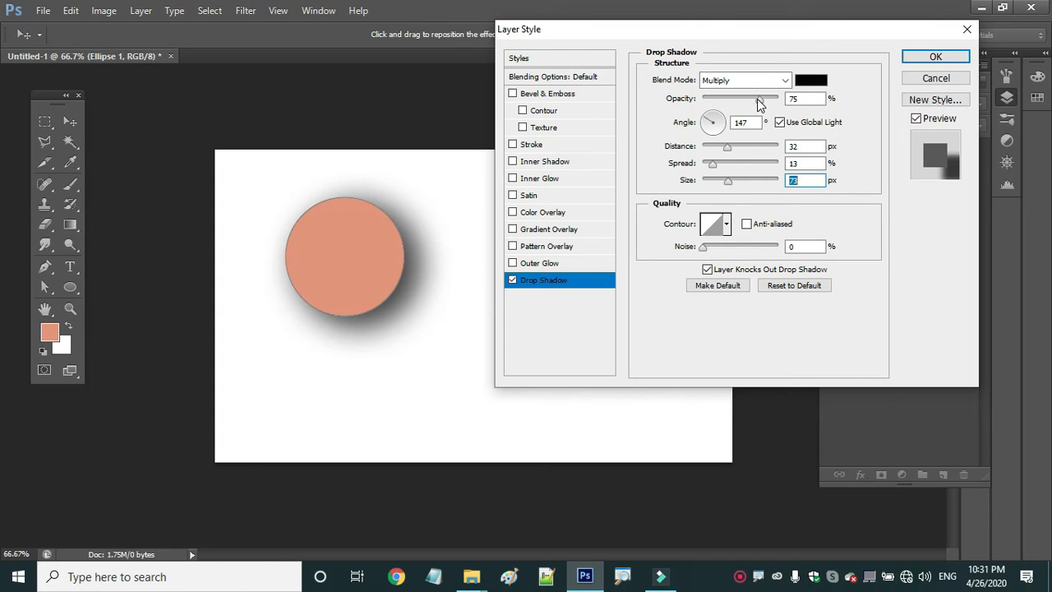
drag(760, 101, 781, 102)
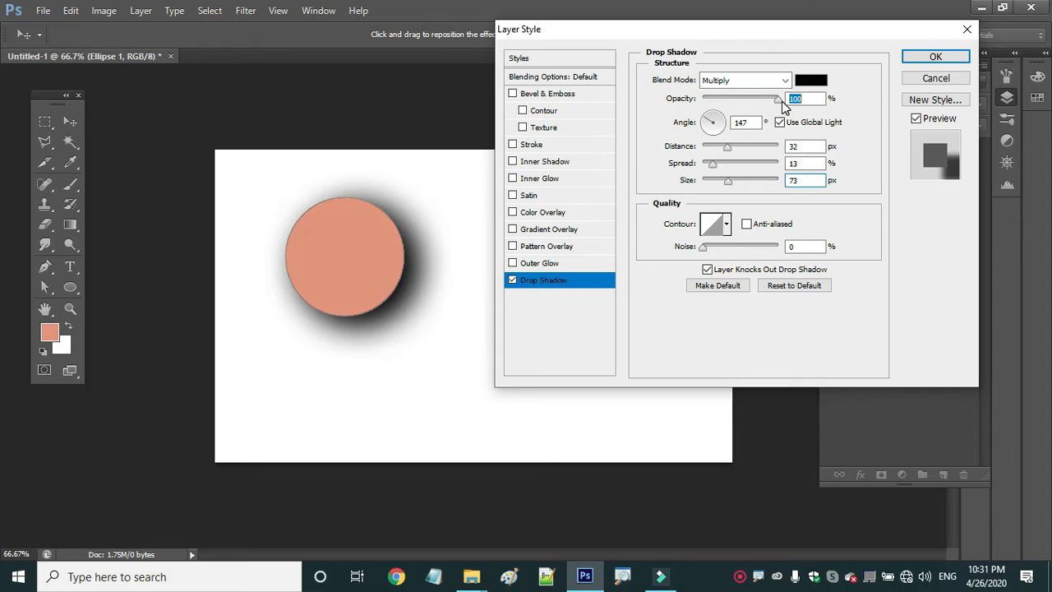
mouse_move(780, 103)
mouse_down()
mouse_move(748, 110)
mouse_move(765, 112)
mouse_up()
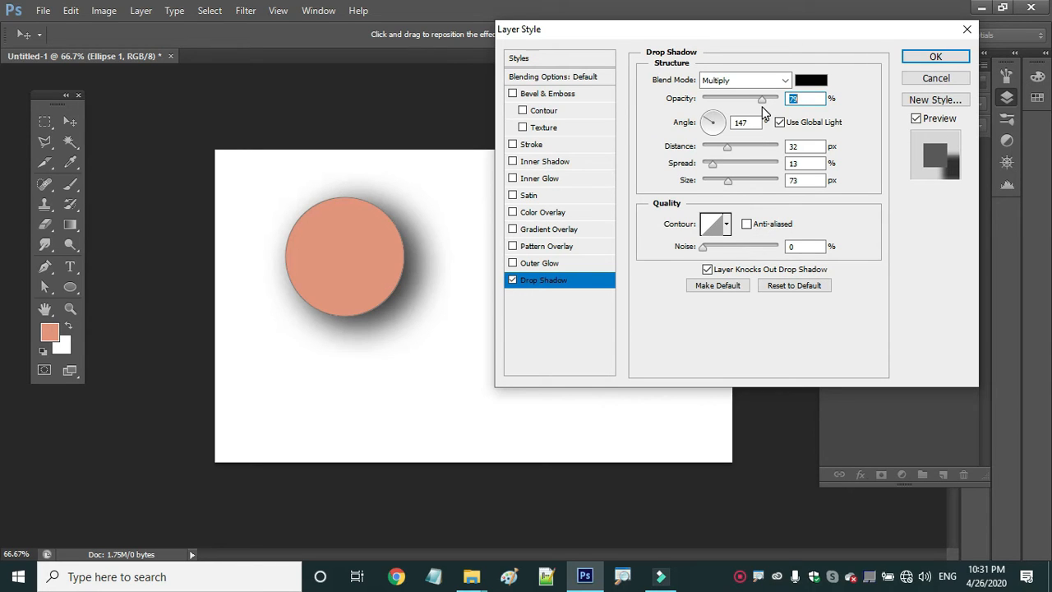
drag(763, 108, 763, 108)
- Change the drop shadow's color to the pinkish red ea0d41
click(813, 81)
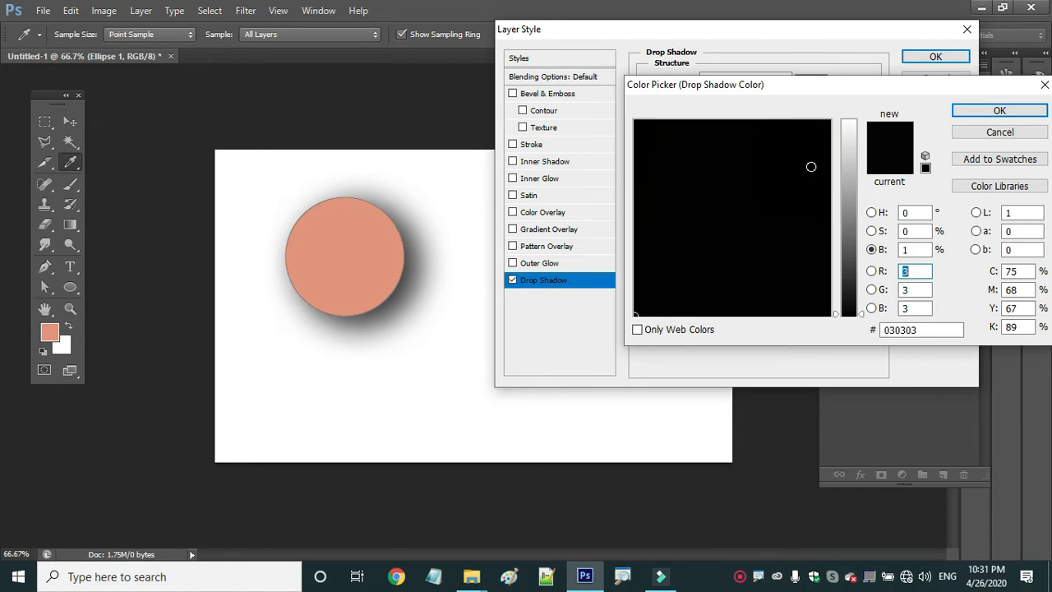
click(848, 217)
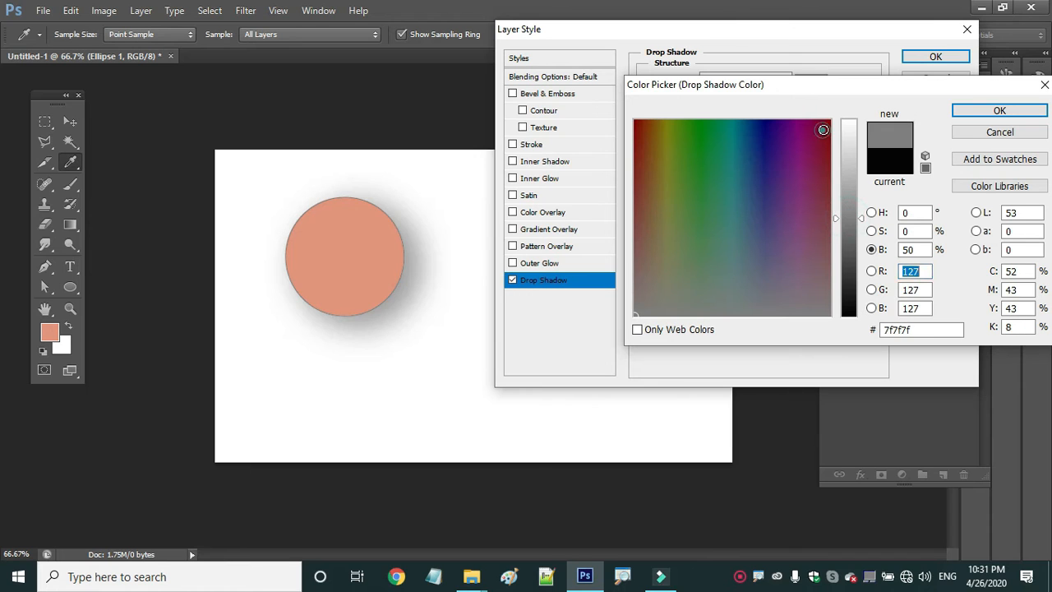
click(824, 129)
click(845, 135)
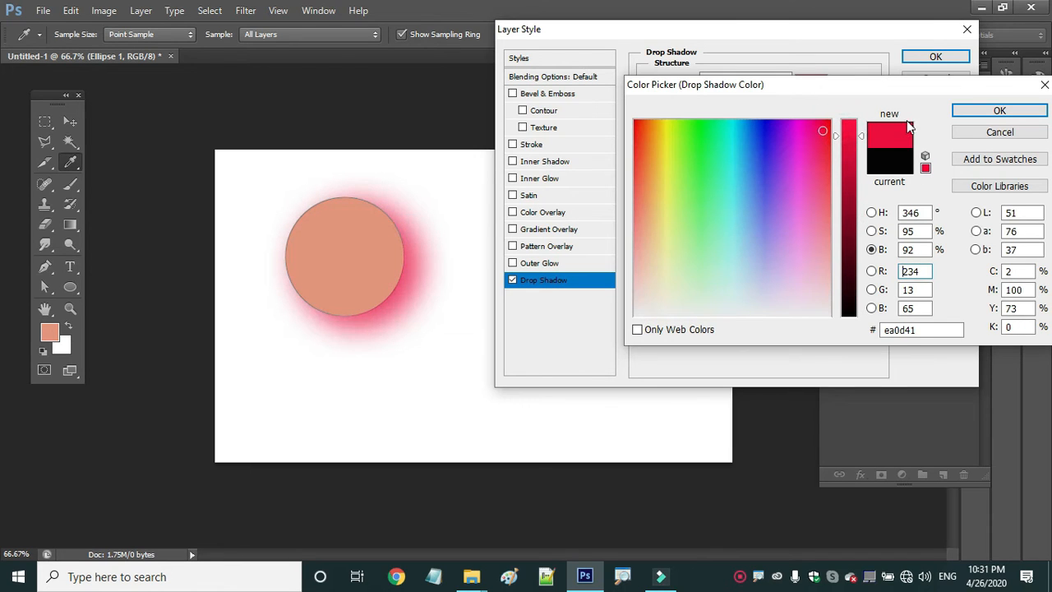
click(968, 110)
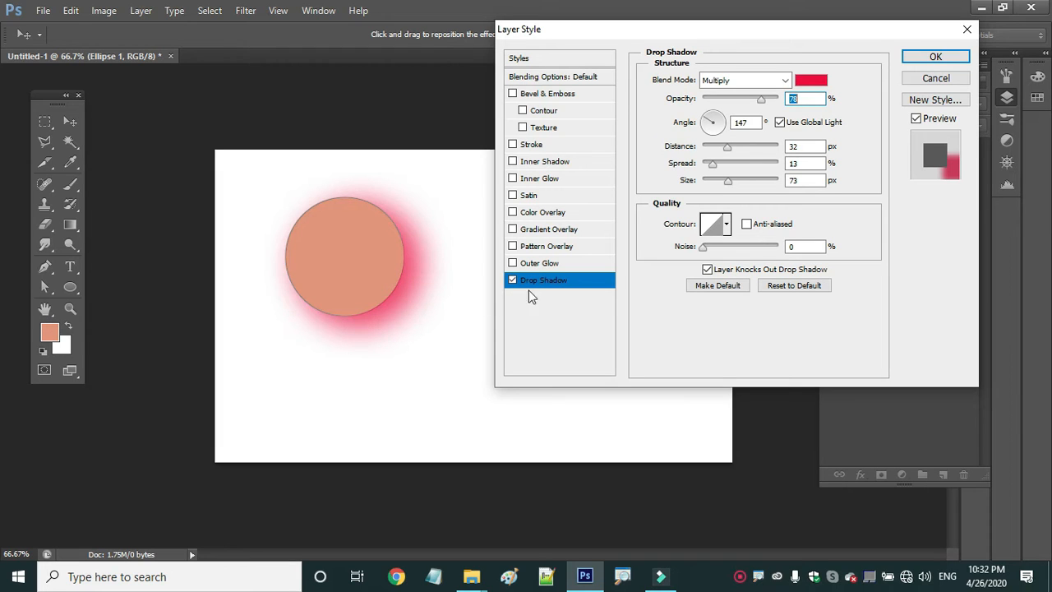
- Set the drop shadow's noise to 85%
click(705, 247)
drag(706, 252, 768, 260)
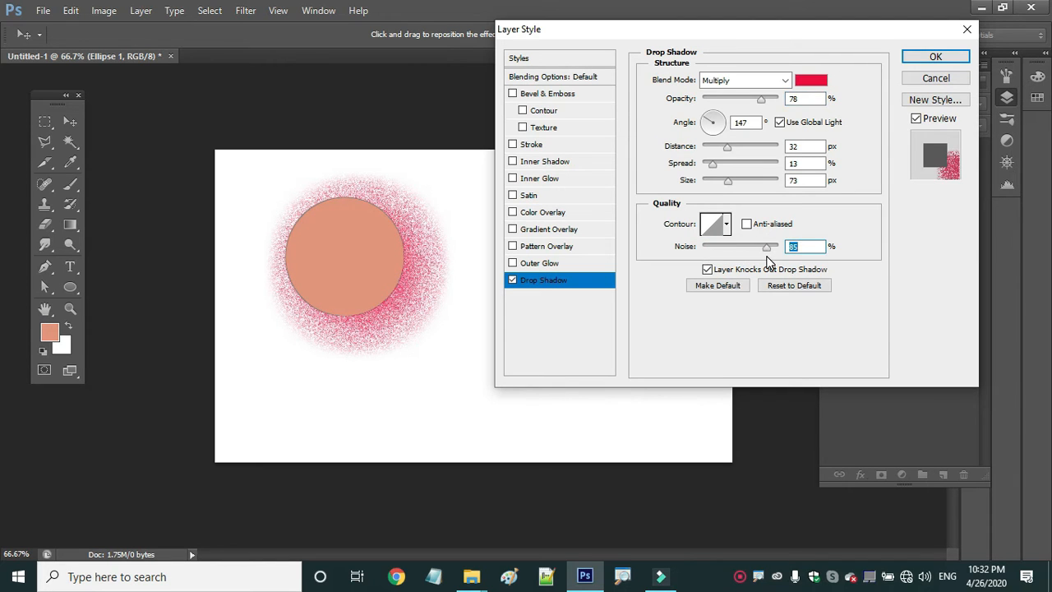
- Set the shadow's spread to 0%, distance to 21 px, size to 43 px and noise to 0%, and apply the layer style
drag(712, 164, 660, 167)
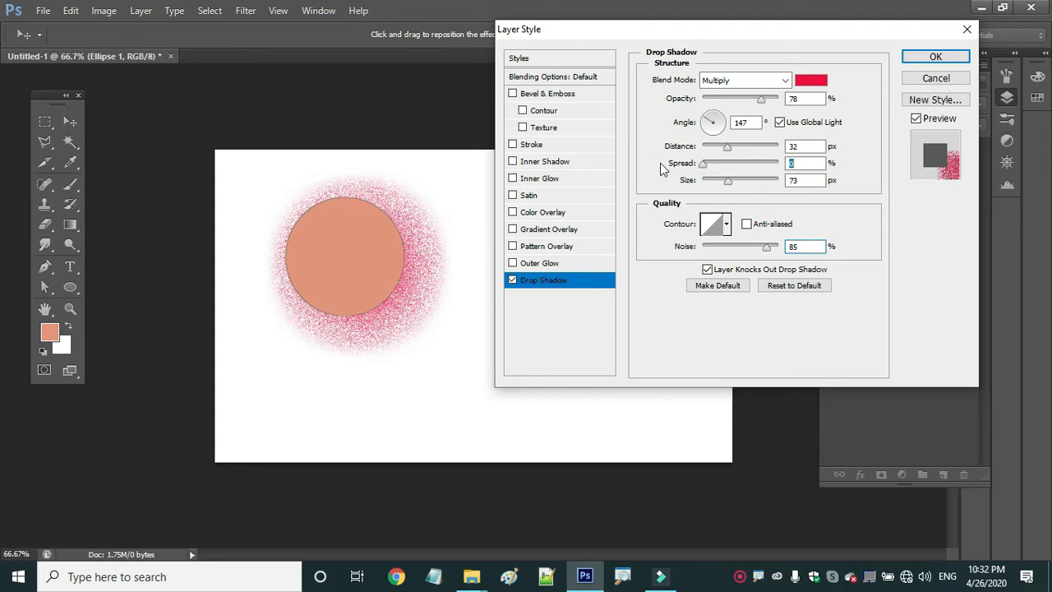
click(725, 148)
drag(726, 155, 721, 184)
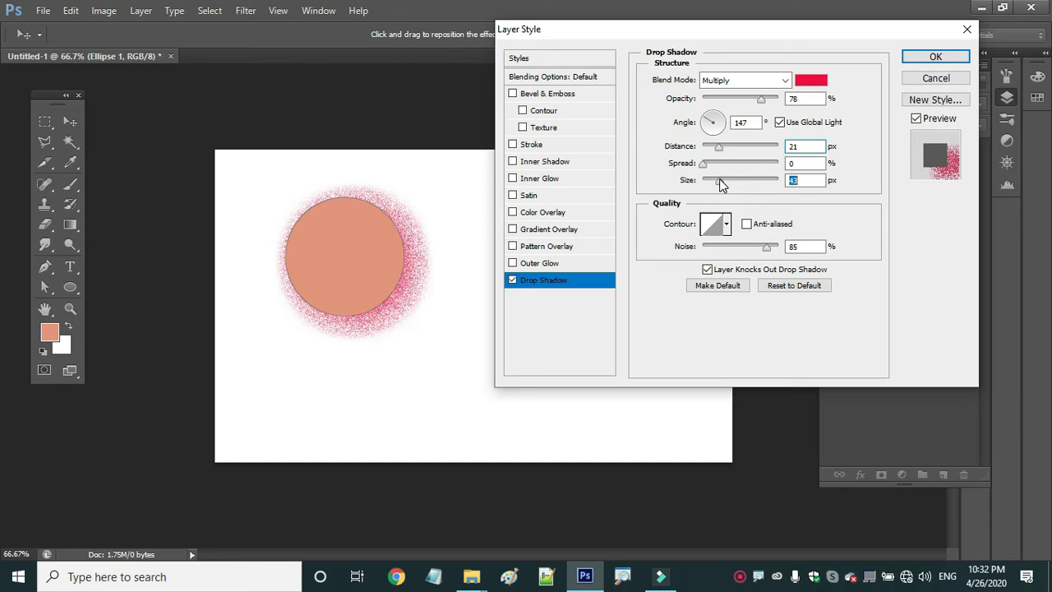
drag(748, 247, 701, 253)
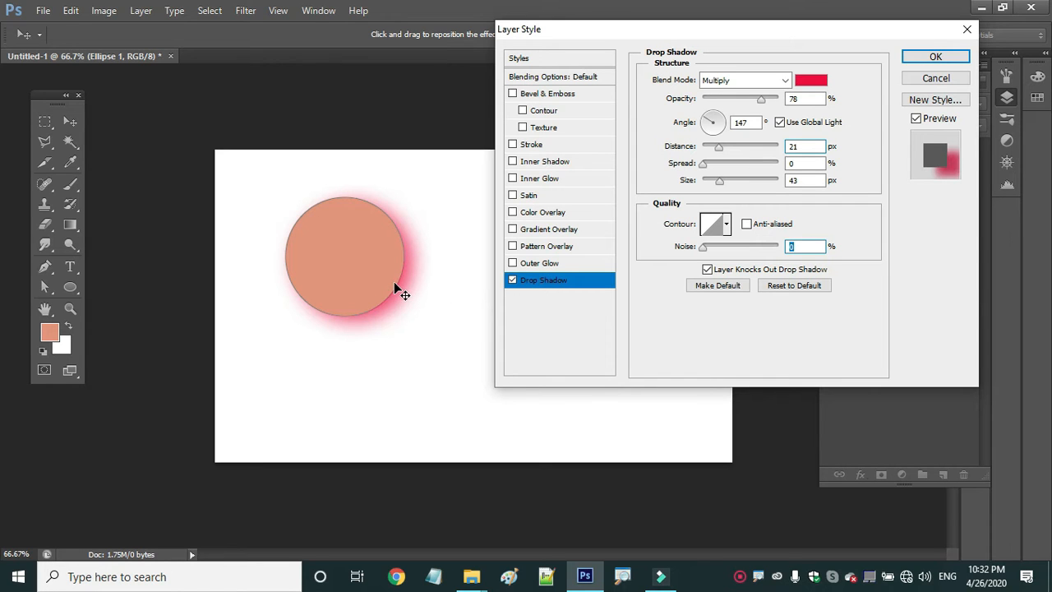
click(937, 57)
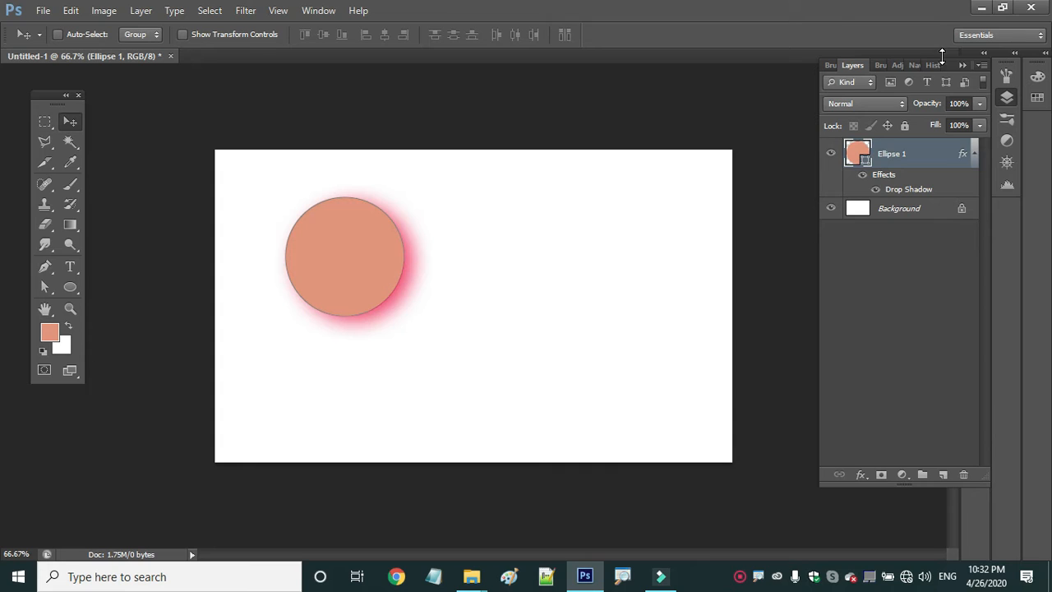
click(660, 576)
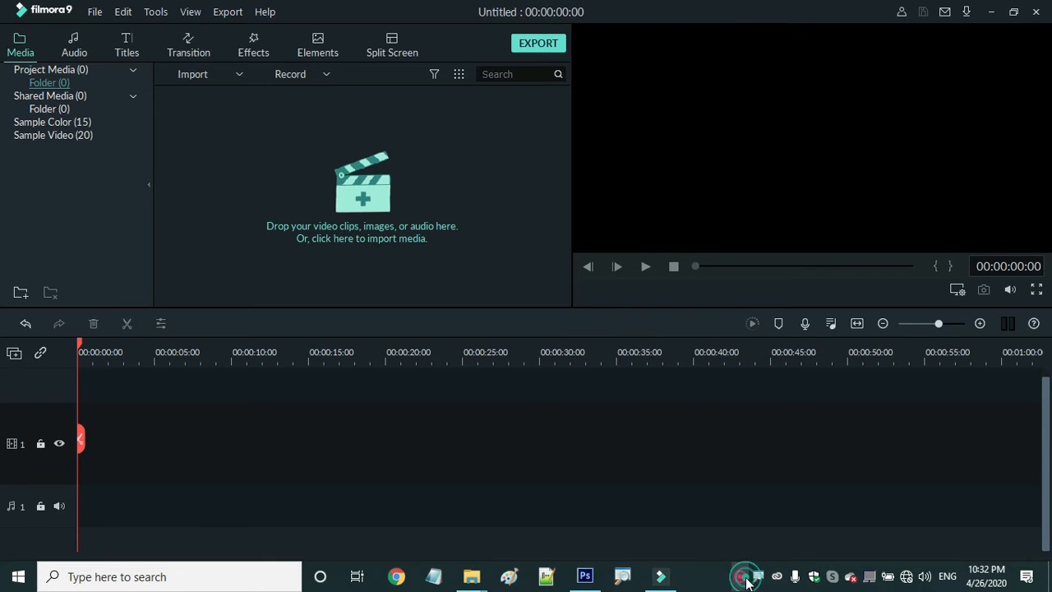
right_click(741, 577)
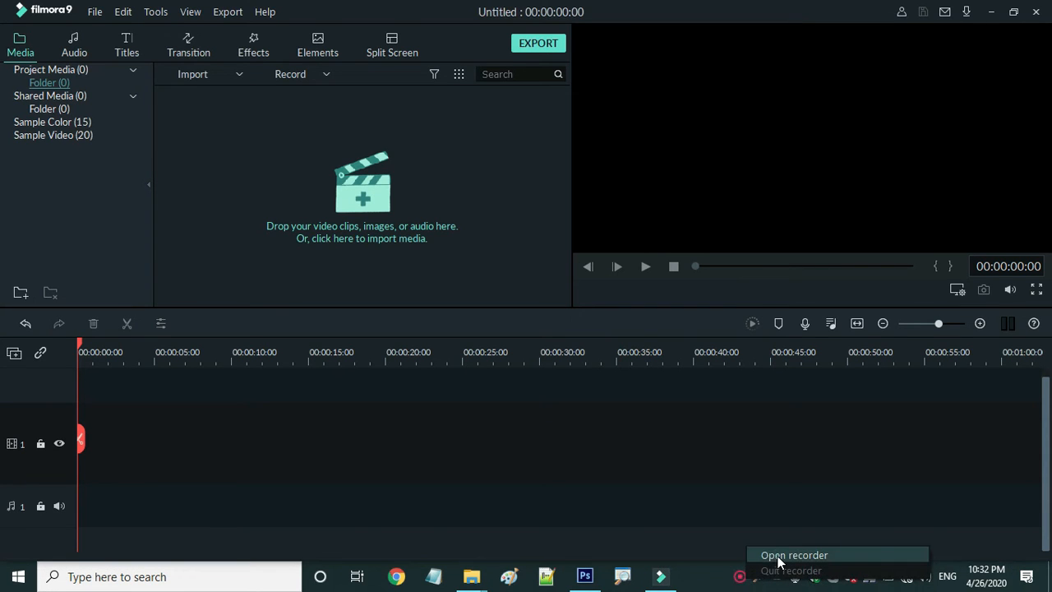
click(779, 559)
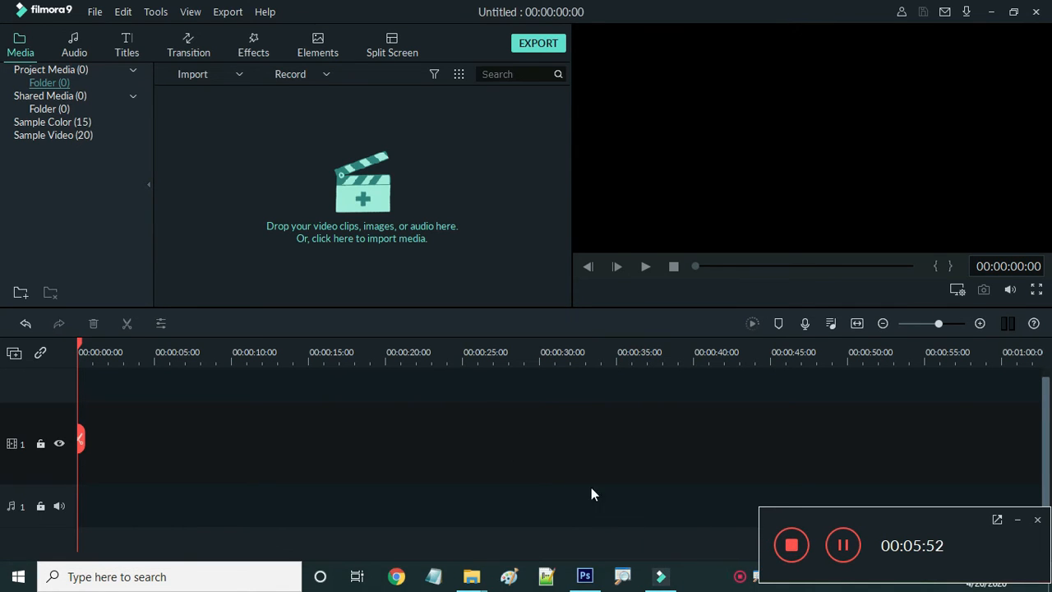
click(597, 567)
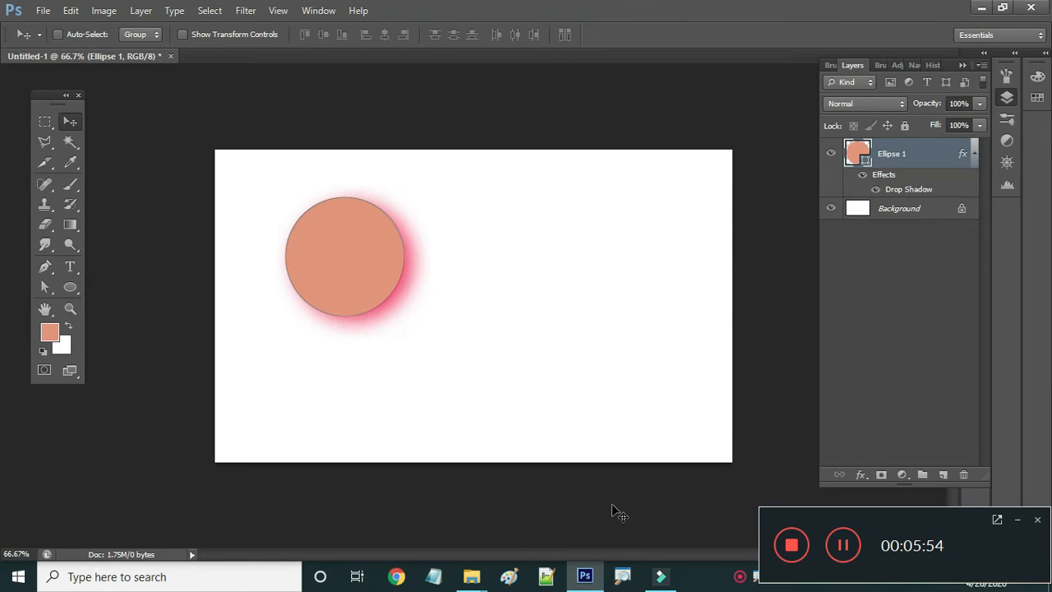
click(1019, 522)
- Move the shadowed circle to the upper-right area of the canvas
drag(357, 288, 655, 244)
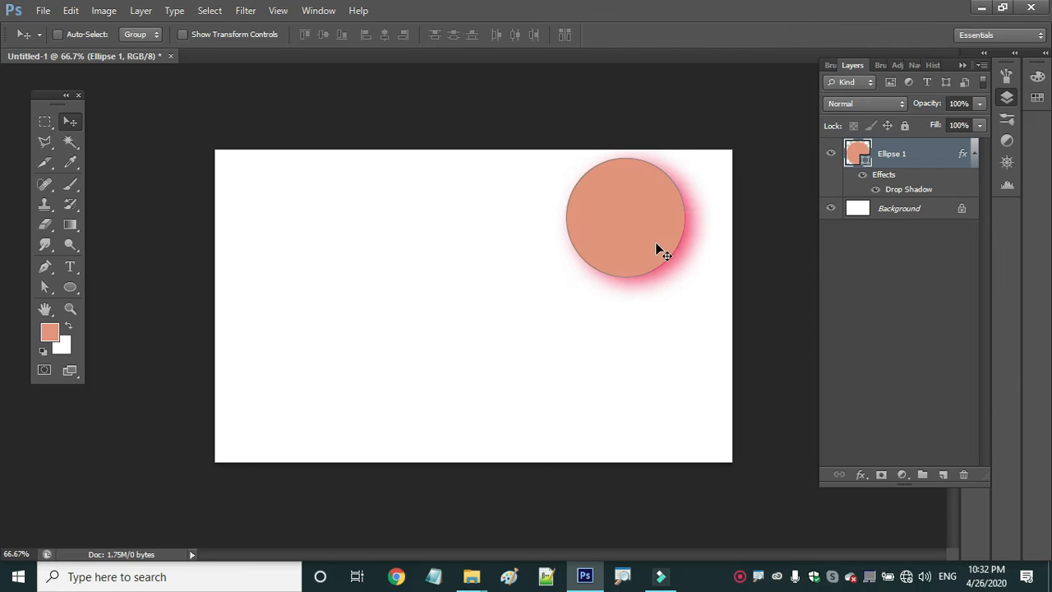
- Add the text "Styles" in the lower-left area of the canvas with the Type tool
click(69, 274)
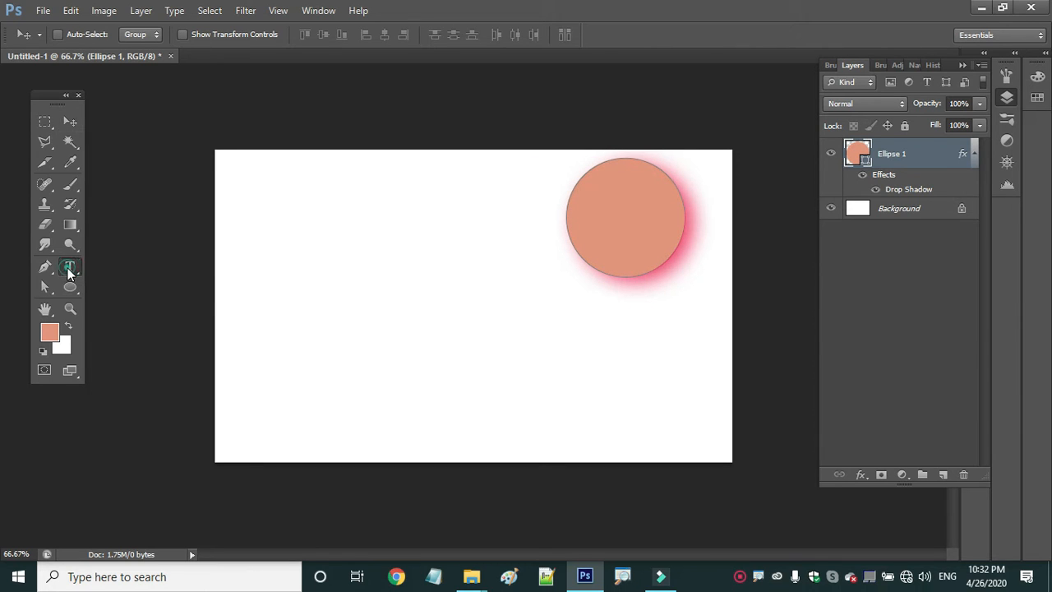
click(279, 359)
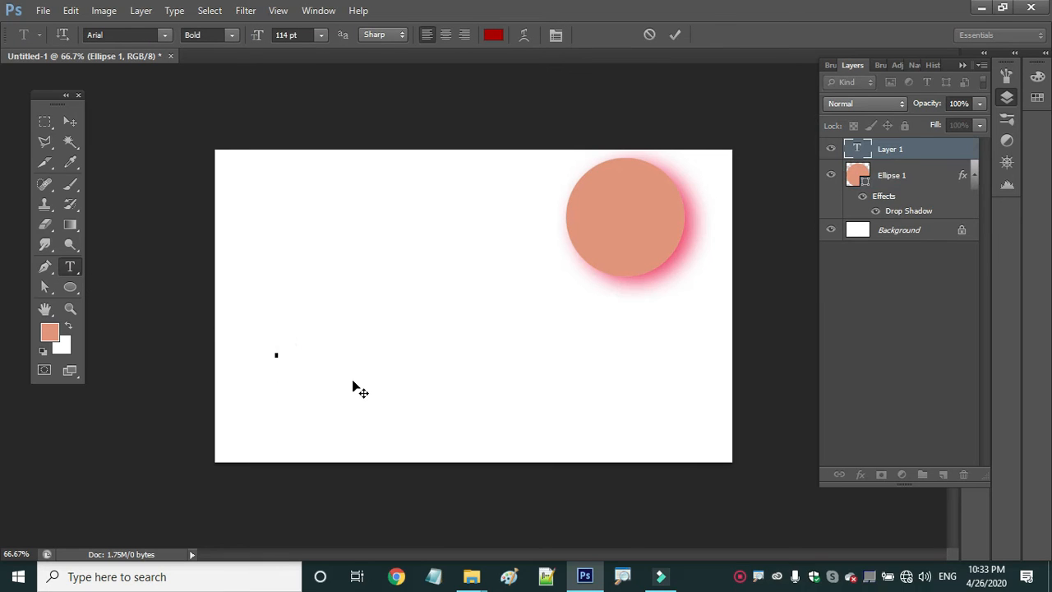
text(S)
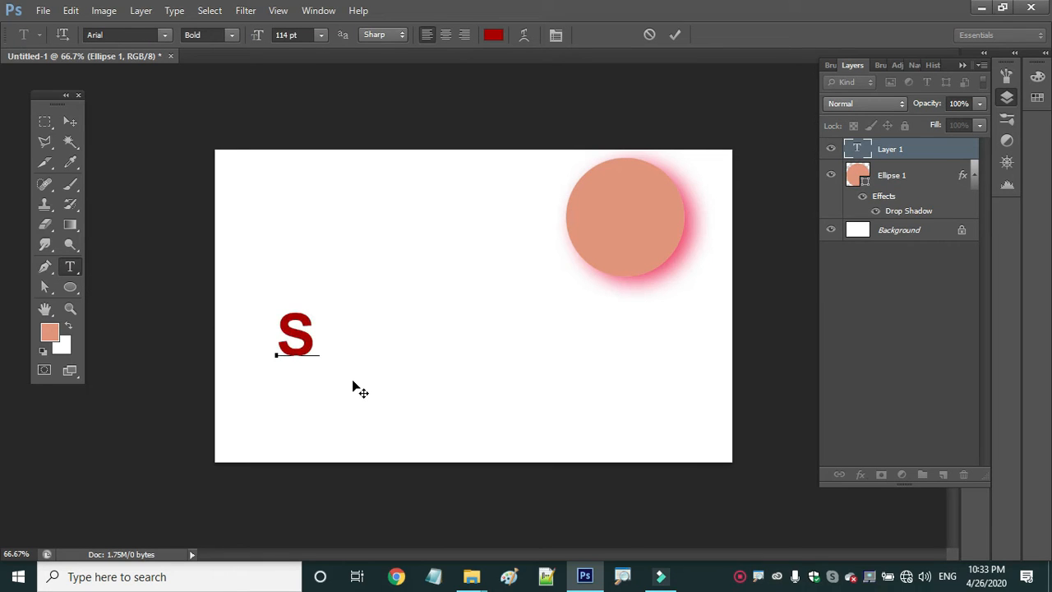
text(tye)
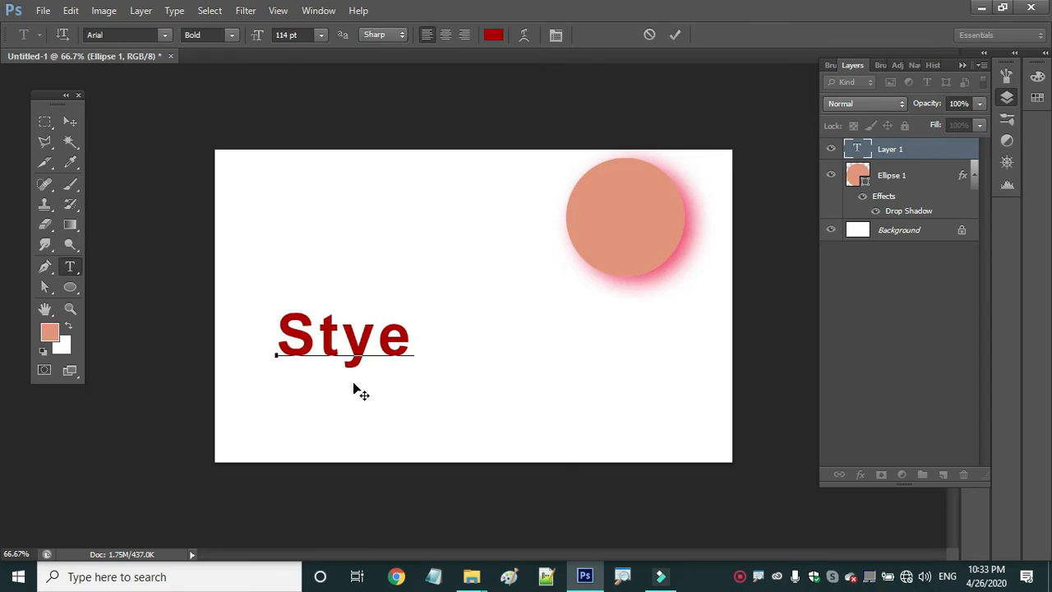
text(l)
key(BackSpace)
key(BackSpace)
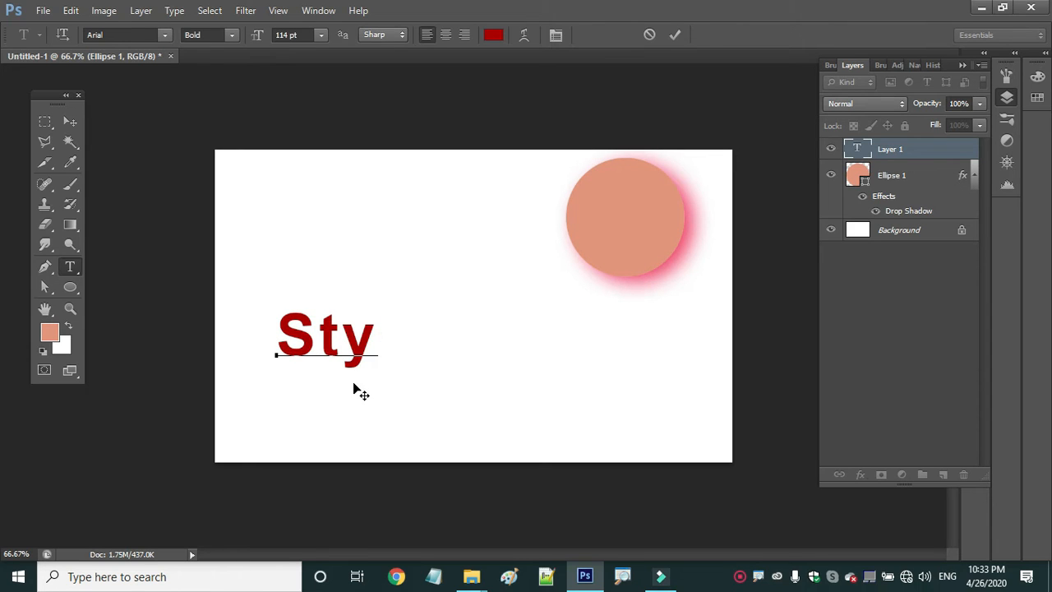
text(les)
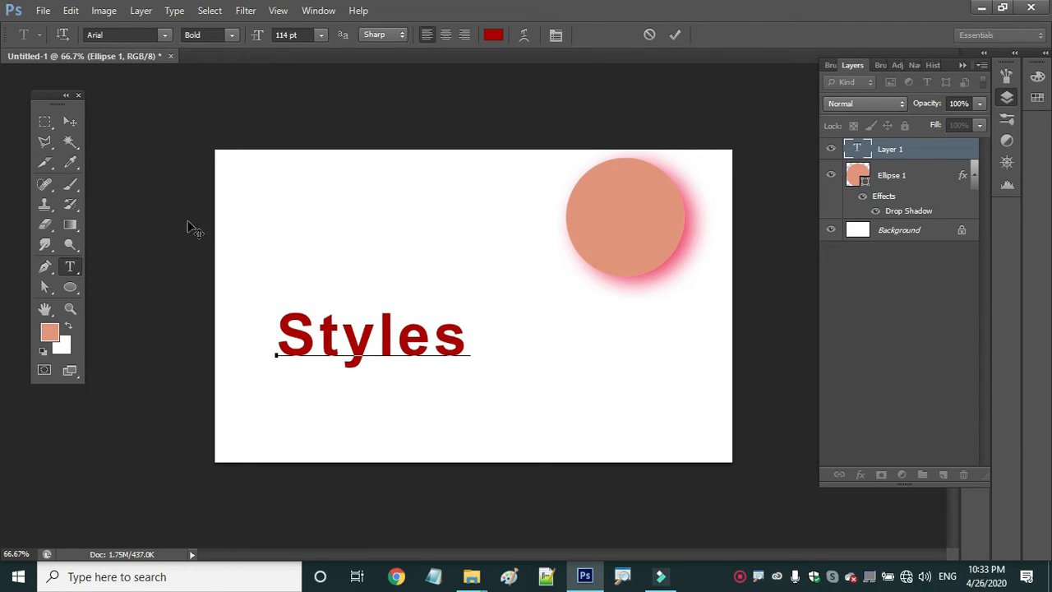
- Move the "Styles" text to the upper-left area of the canvas, beside the circle
click(70, 122)
drag(346, 342, 362, 275)
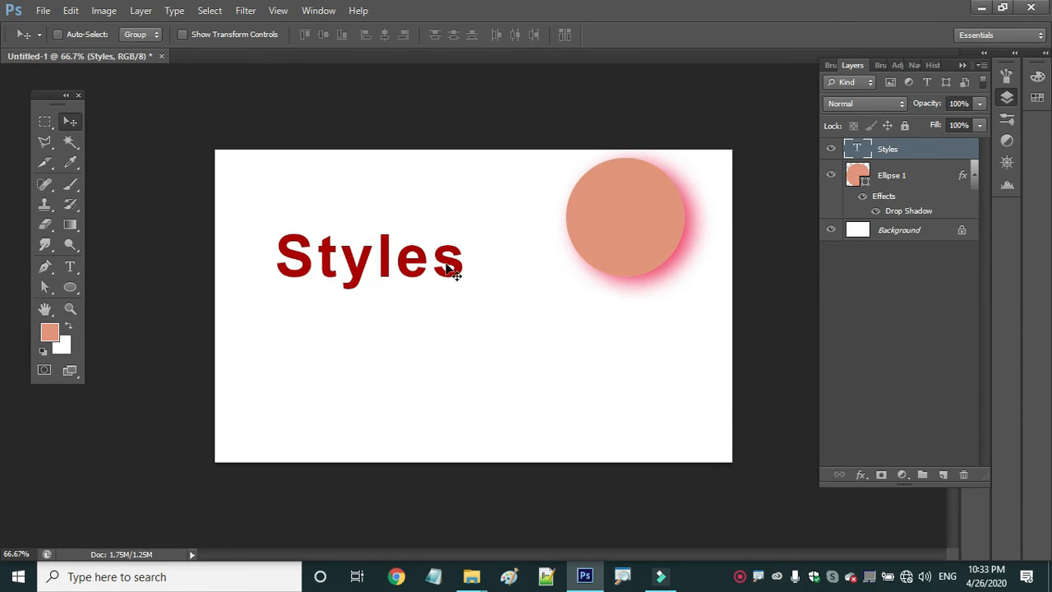
drag(431, 268, 411, 225)
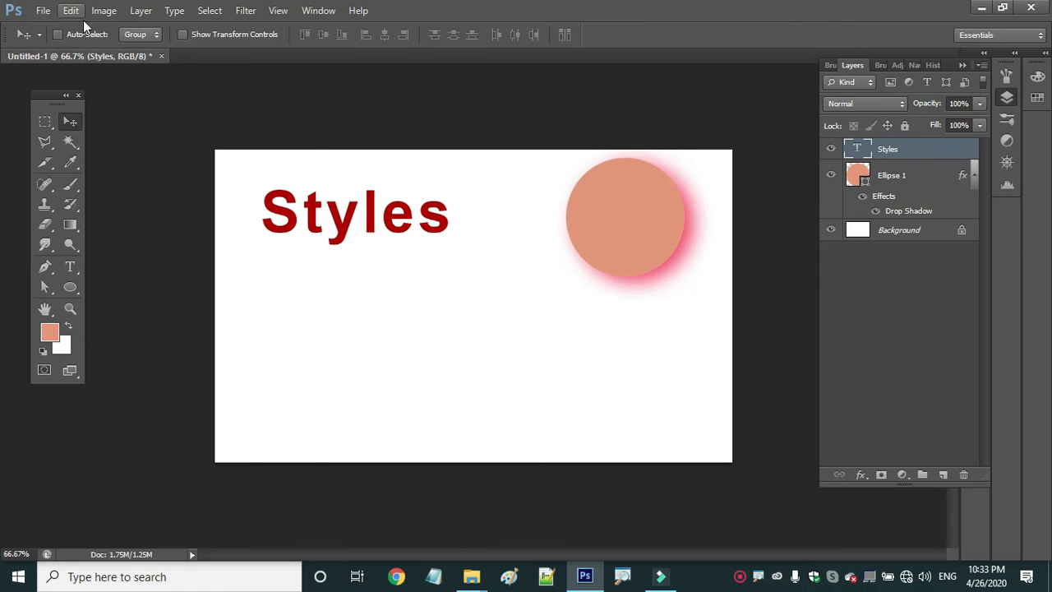
- Add a Drop Shadow layer style to the "Styles" text and uncover the text and circle behind the settings
click(138, 17)
mouse_move(173, 96)
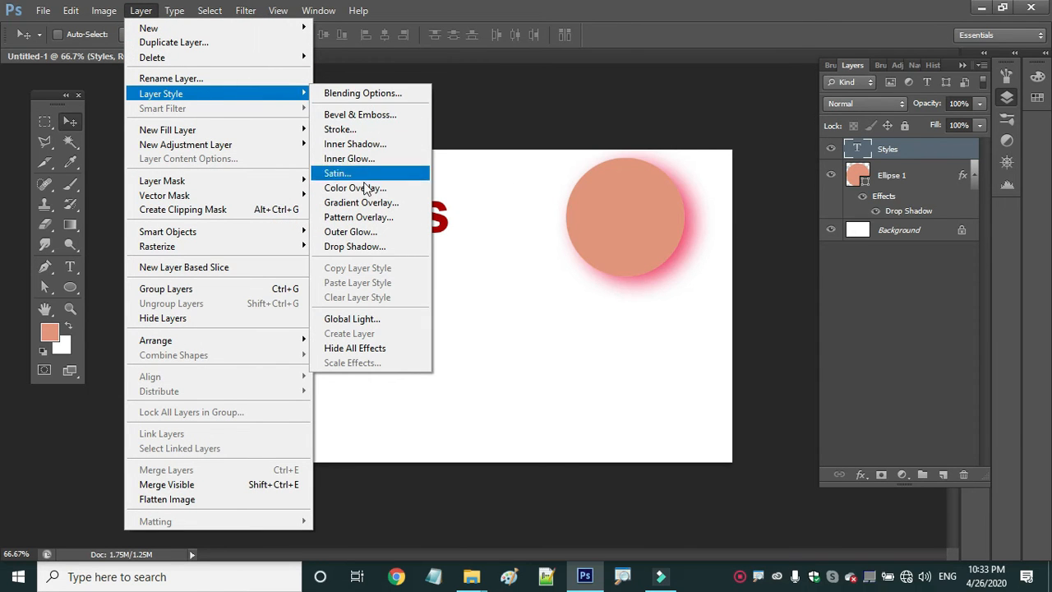
click(359, 245)
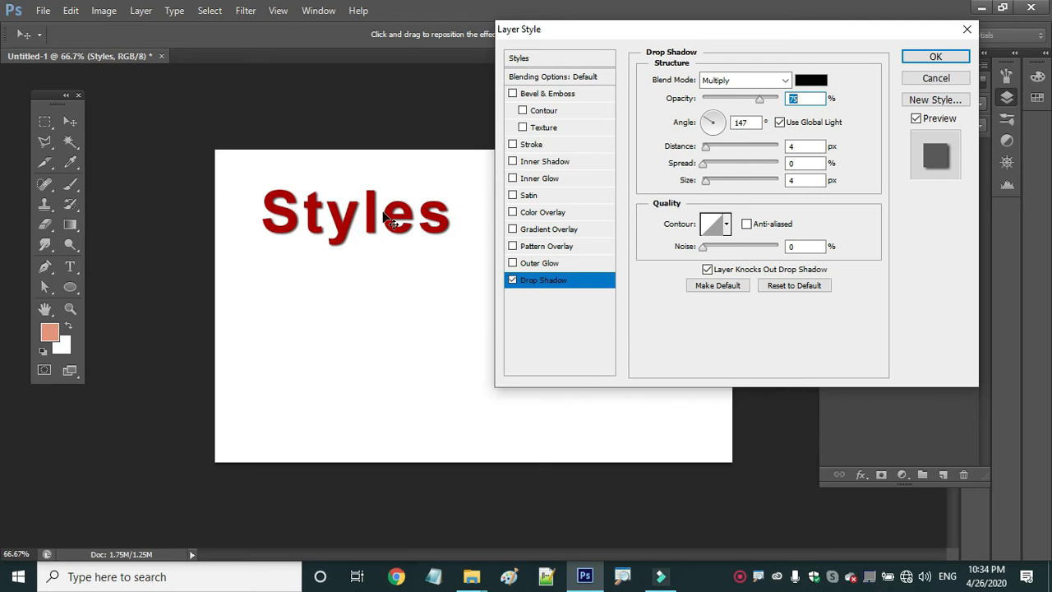
drag(589, 29, 560, 294)
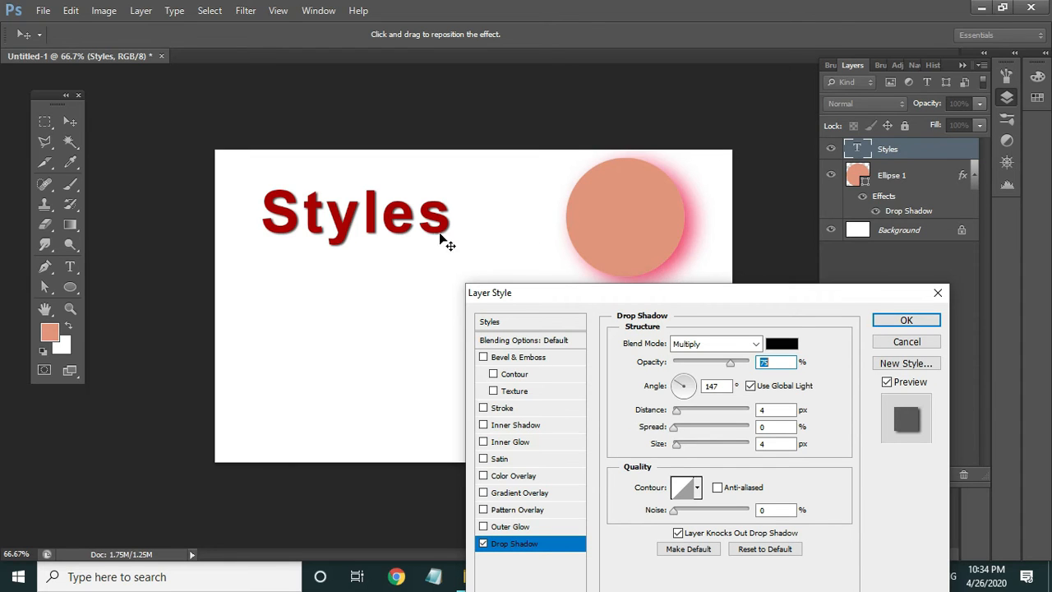
- Compare the "Styles" text with and without its drop shadow by toggling the preview
click(891, 386)
click(891, 386)
click(894, 388)
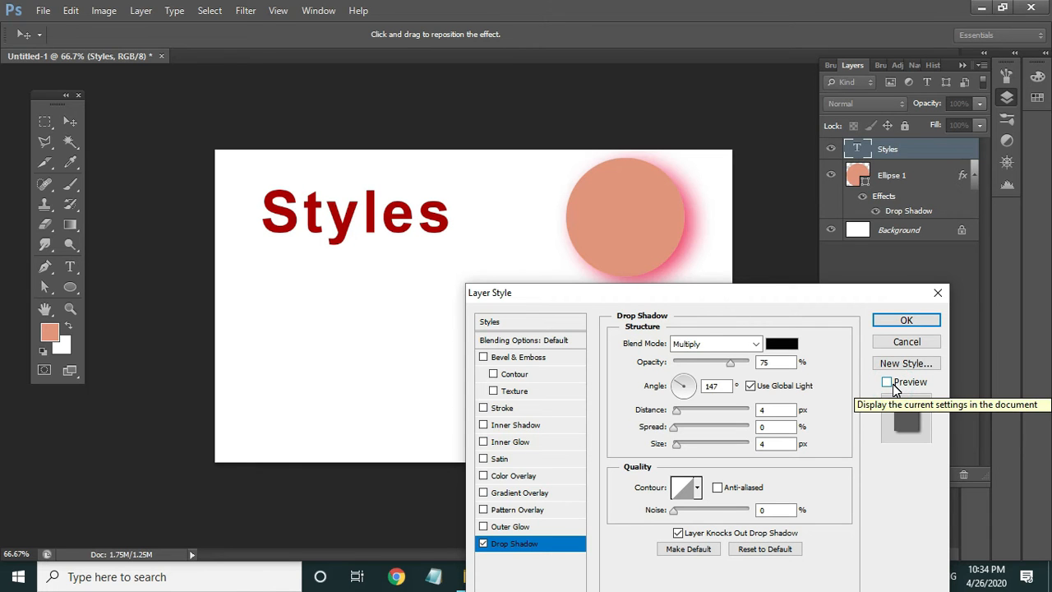
click(892, 385)
- Set the text shadow's distance to 19 px, size to 21 px and noise to 33%, and apply the layer style
drag(798, 300, 904, 163)
mouse_move(785, 275)
mouse_down()
mouse_move(798, 281)
mouse_move(789, 274)
mouse_move(790, 314)
mouse_move(805, 281)
mouse_move(794, 284)
mouse_up()
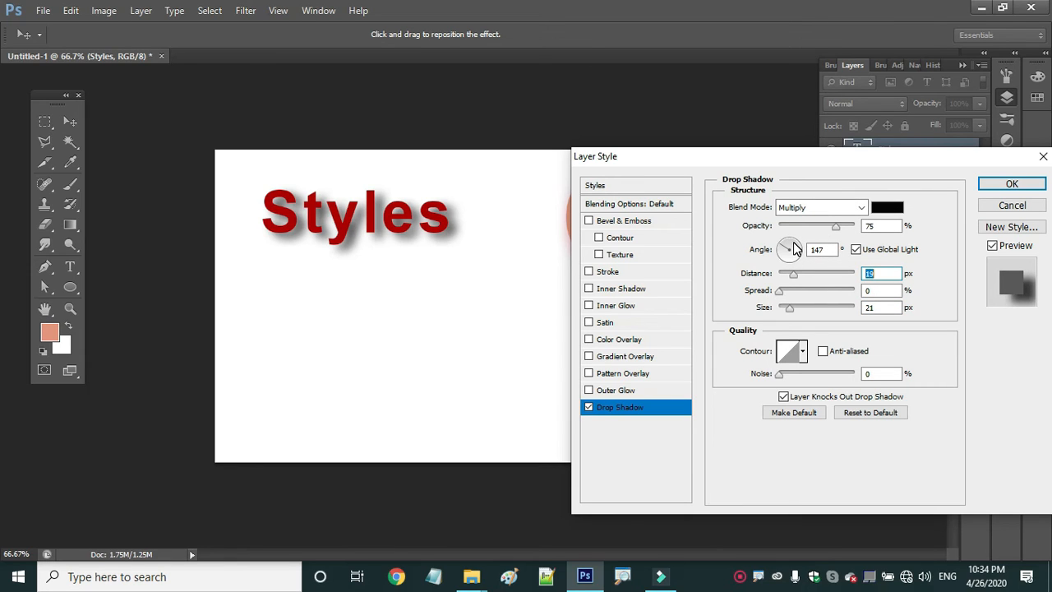
drag(782, 379, 806, 382)
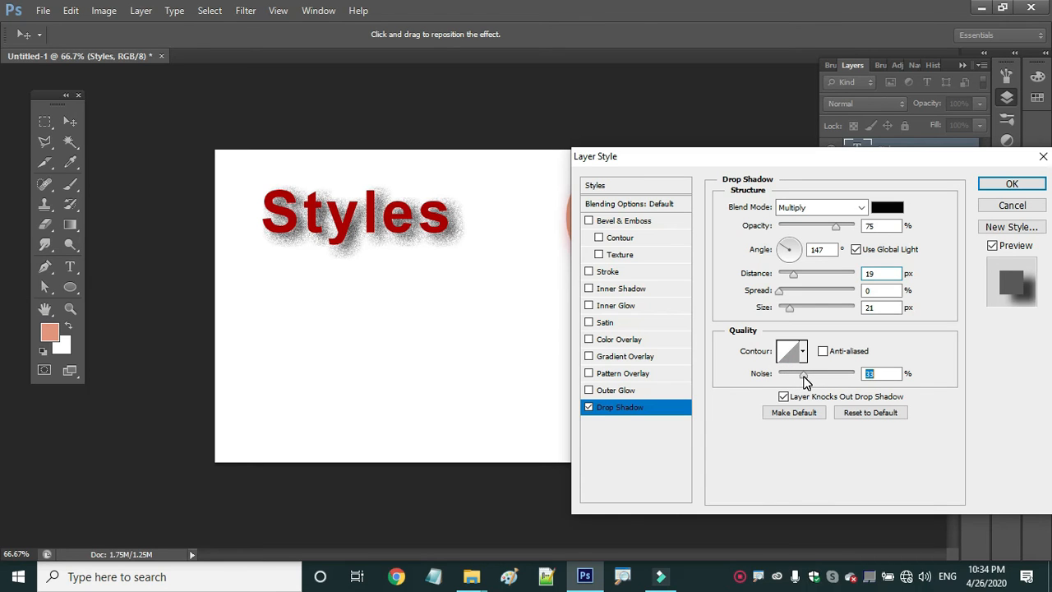
click(989, 188)
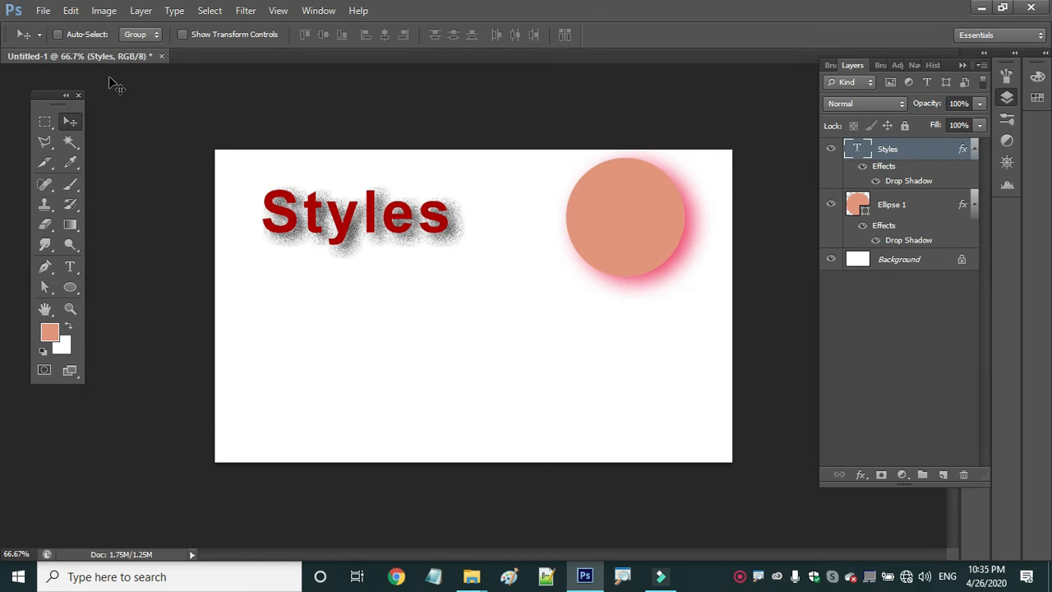
- Open the image blue-geeen-and-orange-parrot-37833.jpg from the pic folder
click(43, 10)
click(56, 42)
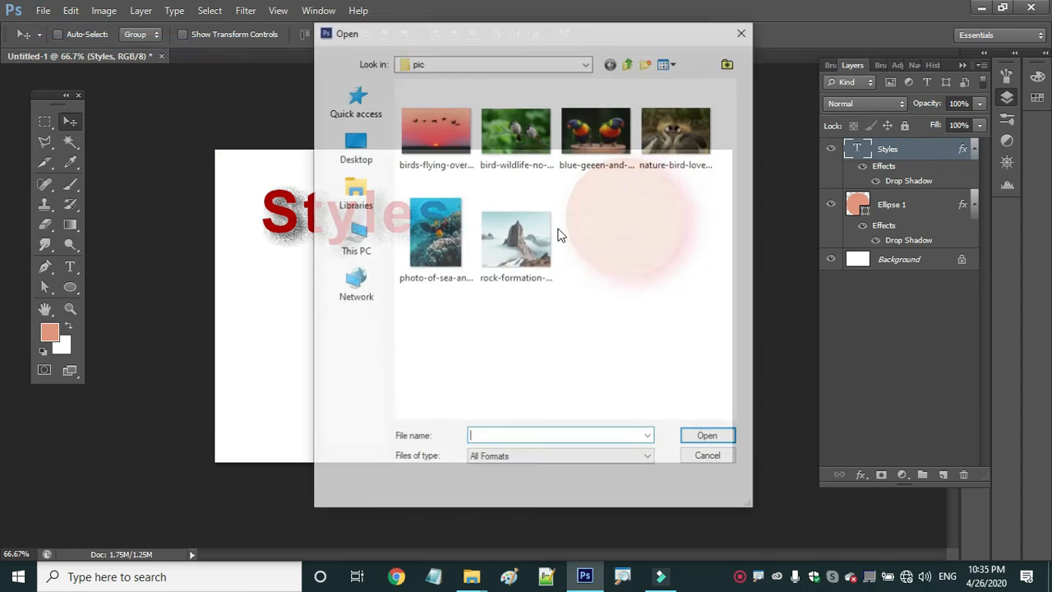
double_click(597, 129)
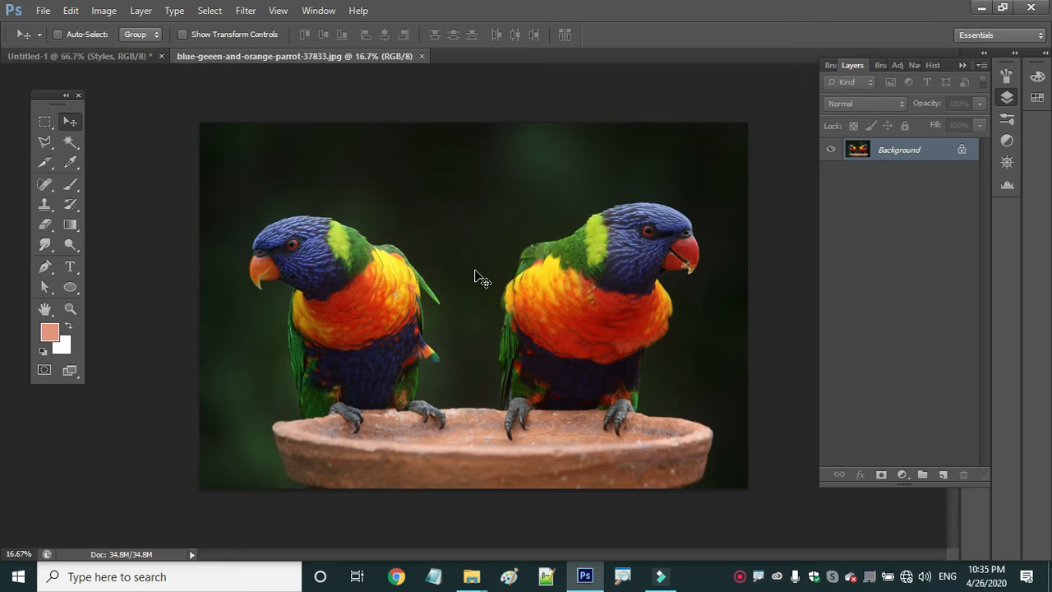
- Copy a rectangular selection around the left parrot's head and chest and paste it into the Untitled-1 document
click(42, 120)
drag(240, 197, 423, 357)
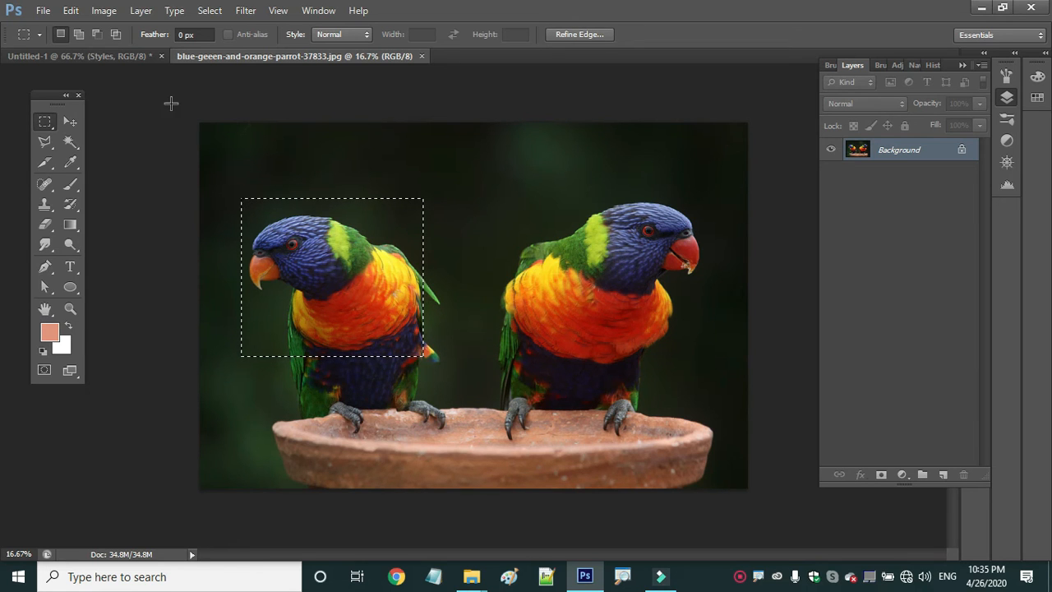
click(94, 59)
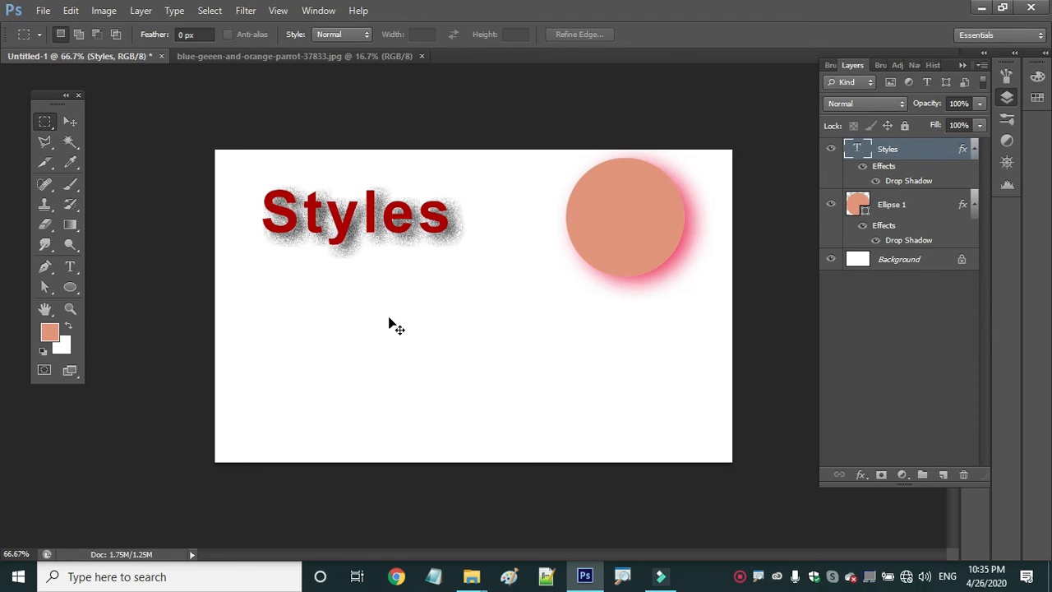
key(ctrl+v)
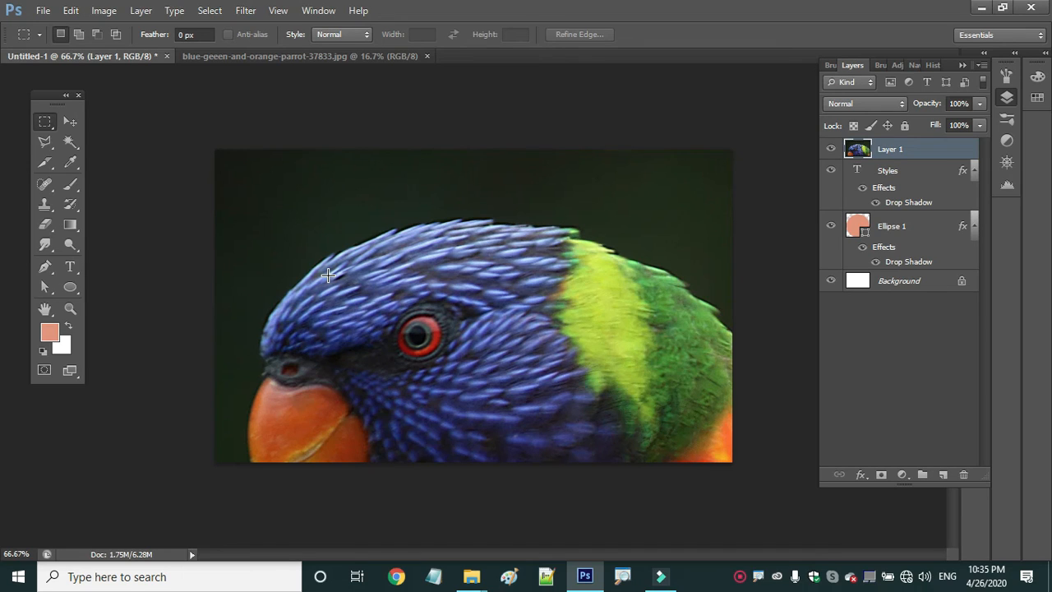
- Scale the pasted parrot image down to about 19% and place it below the "Styles" text
click(71, 11)
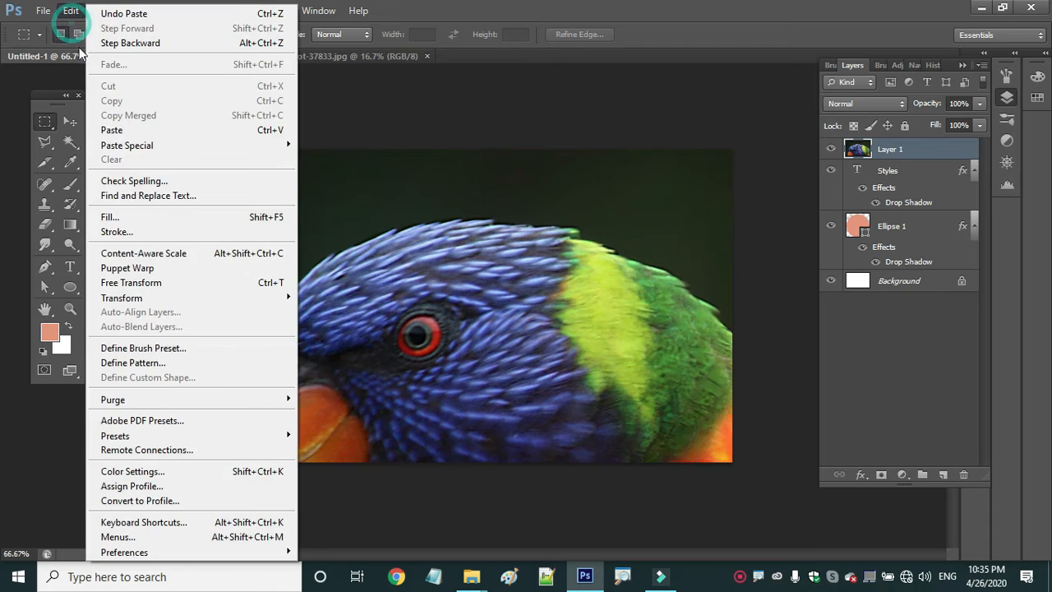
mouse_move(276, 304)
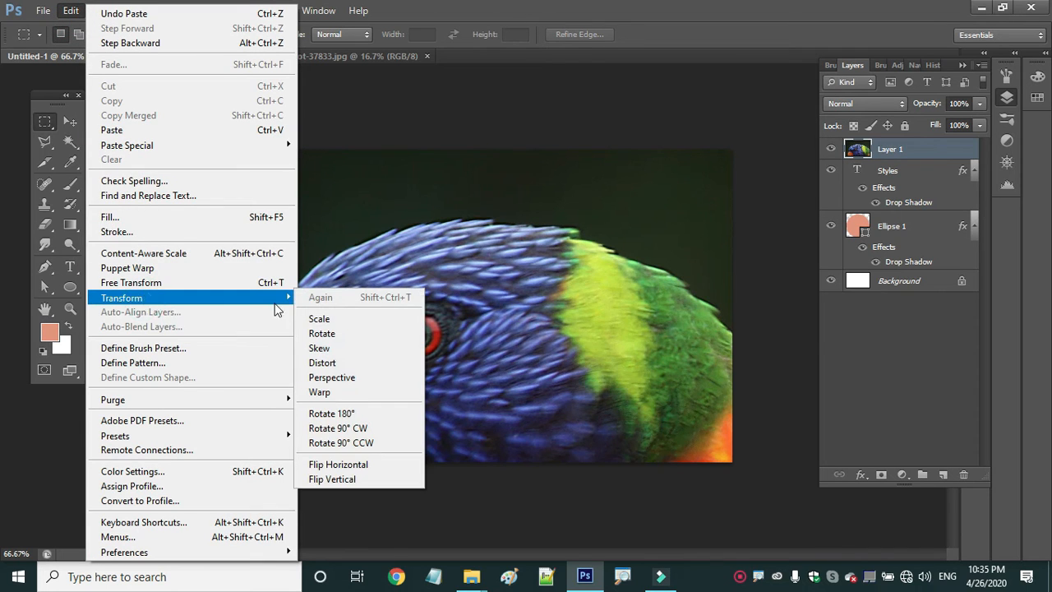
click(313, 321)
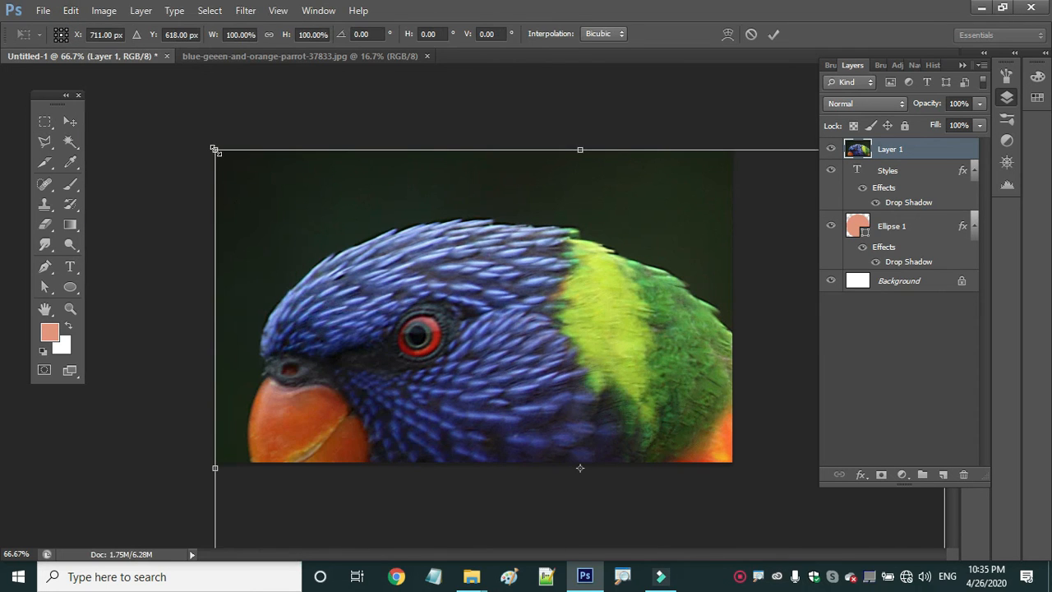
drag(215, 150, 710, 505)
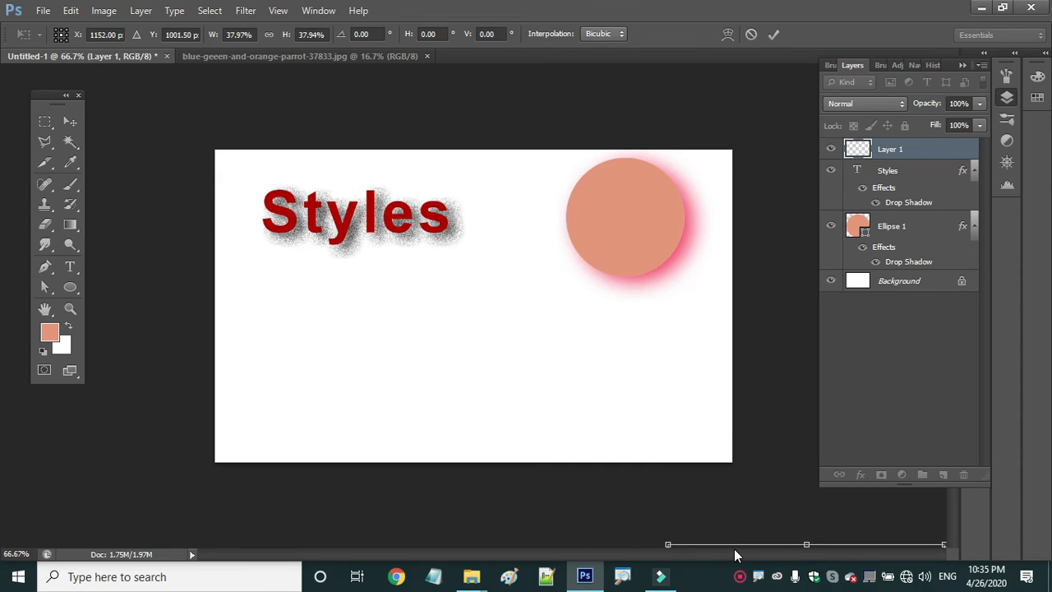
drag(735, 549, 392, 273)
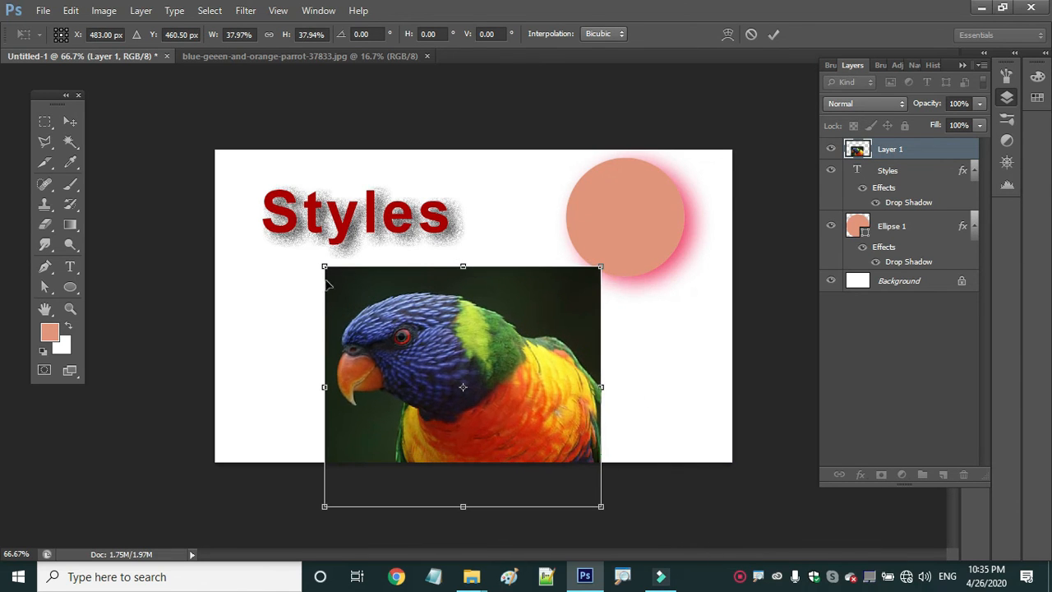
drag(326, 269, 453, 395)
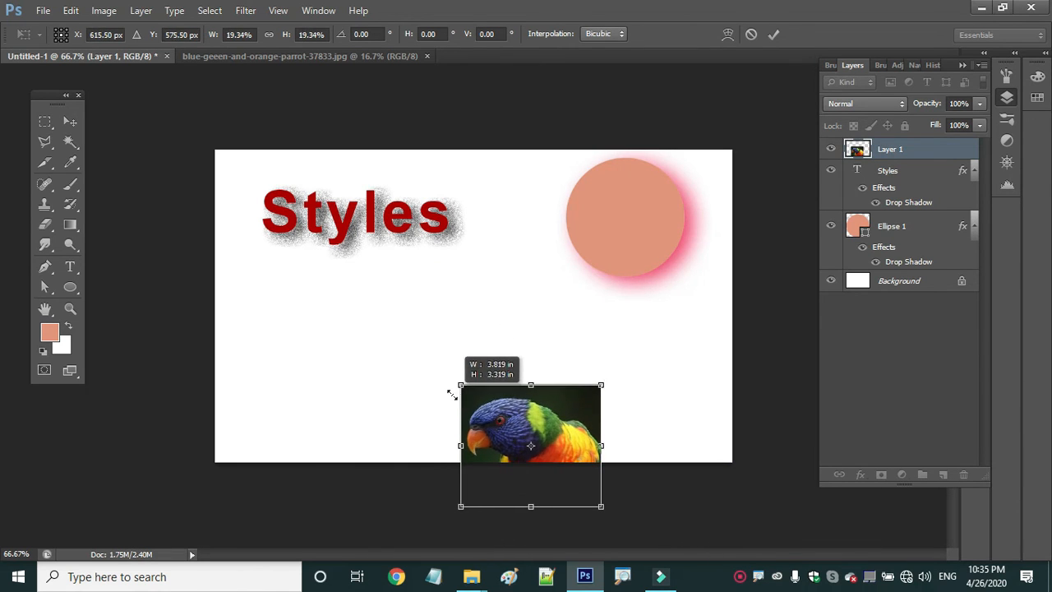
drag(512, 420, 342, 322)
key(m)
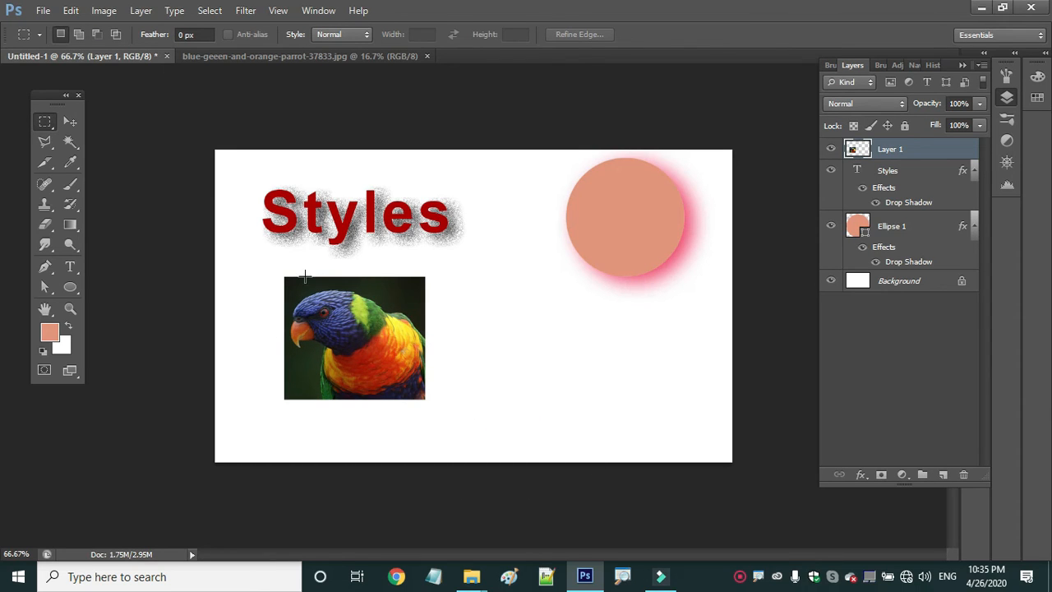
- Apply a drop shadow to the parrot layer with distance 32 px, size 32 px and angle 120°
click(137, 12)
mouse_move(197, 94)
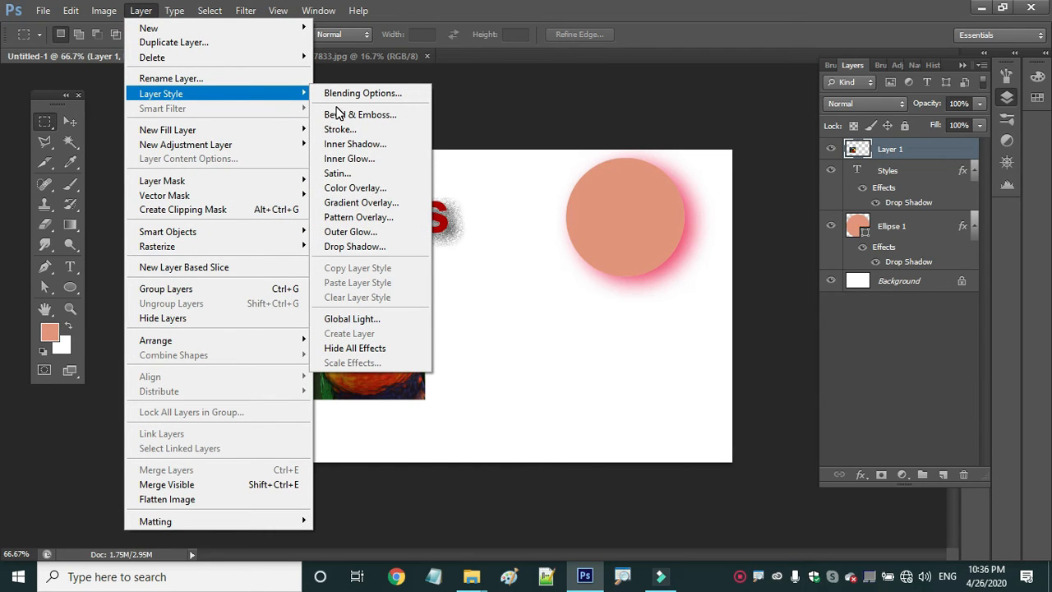
click(373, 251)
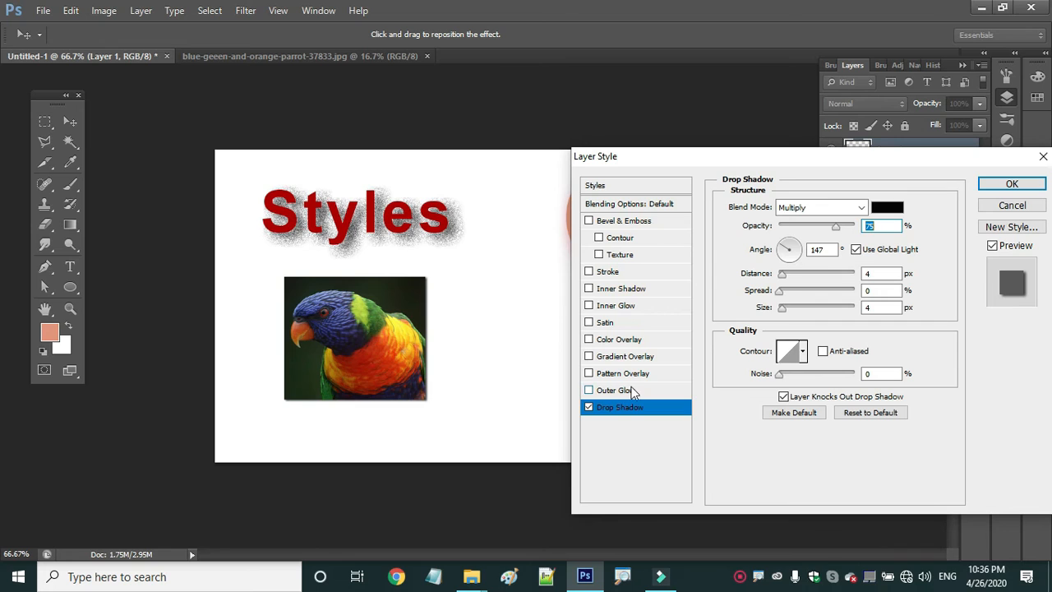
drag(782, 276, 795, 313)
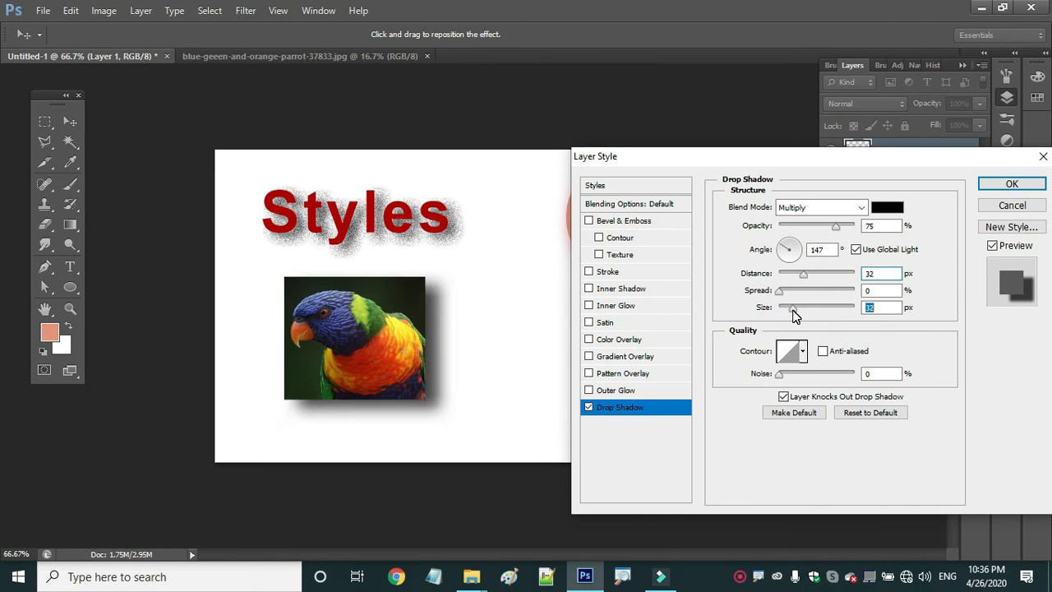
click(788, 250)
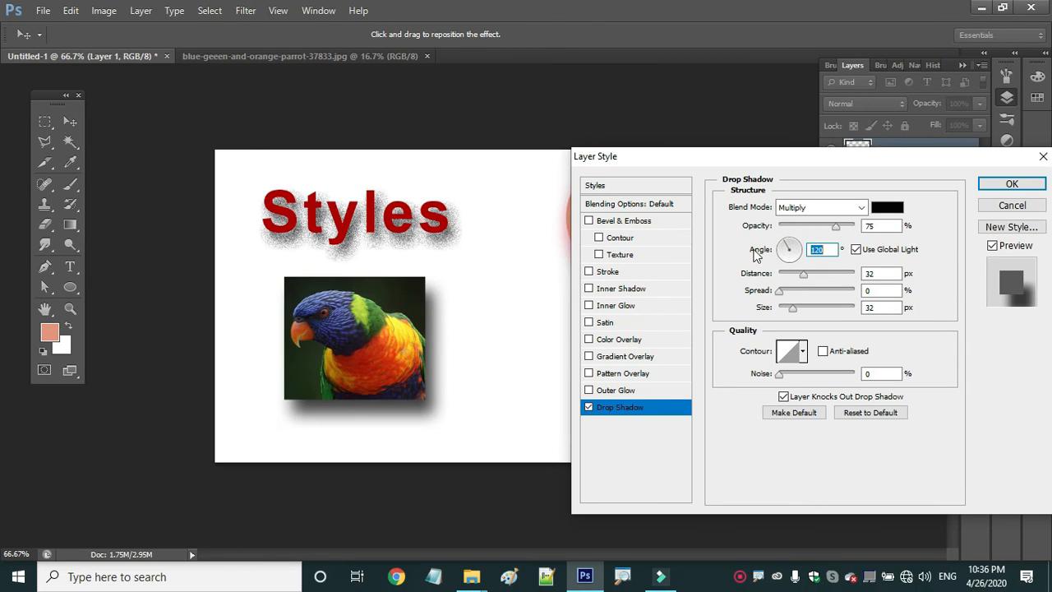
click(1008, 183)
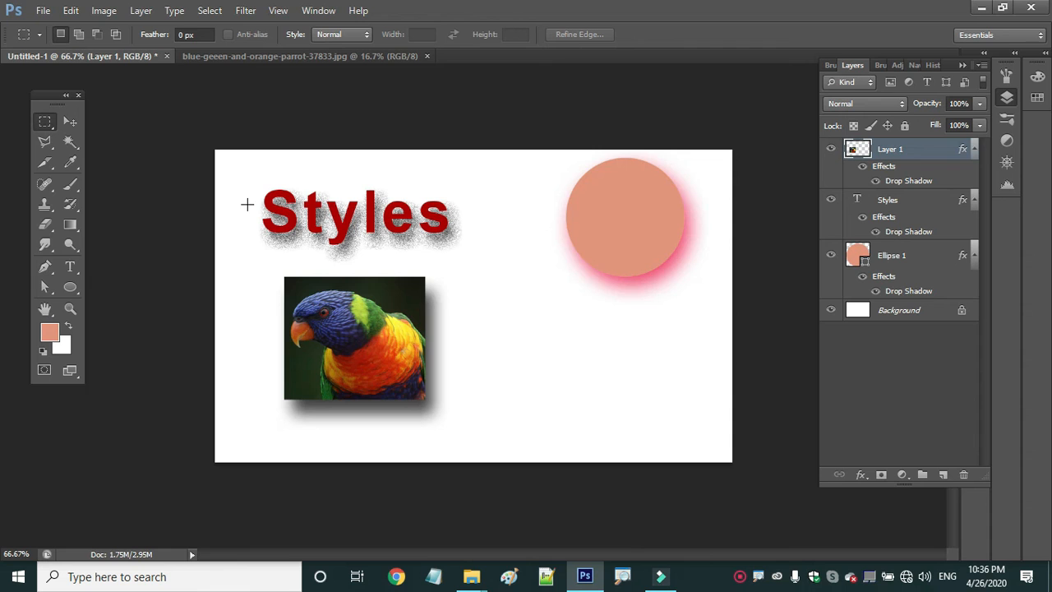
- Create a new document 1000 px wide and 200 px high with a white background
click(42, 13)
click(46, 29)
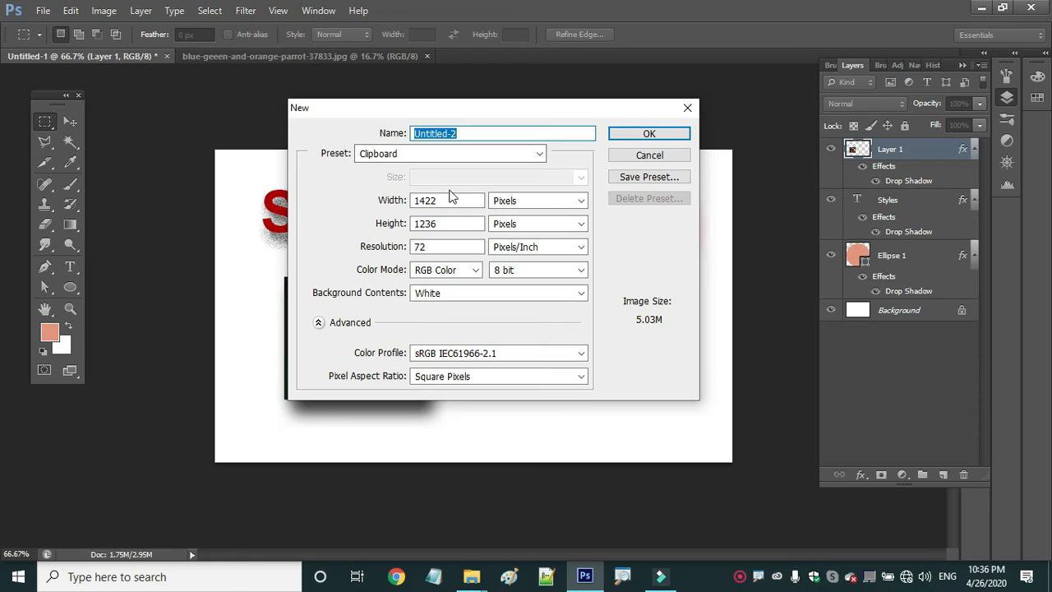
drag(482, 199, 357, 206)
text(1000)
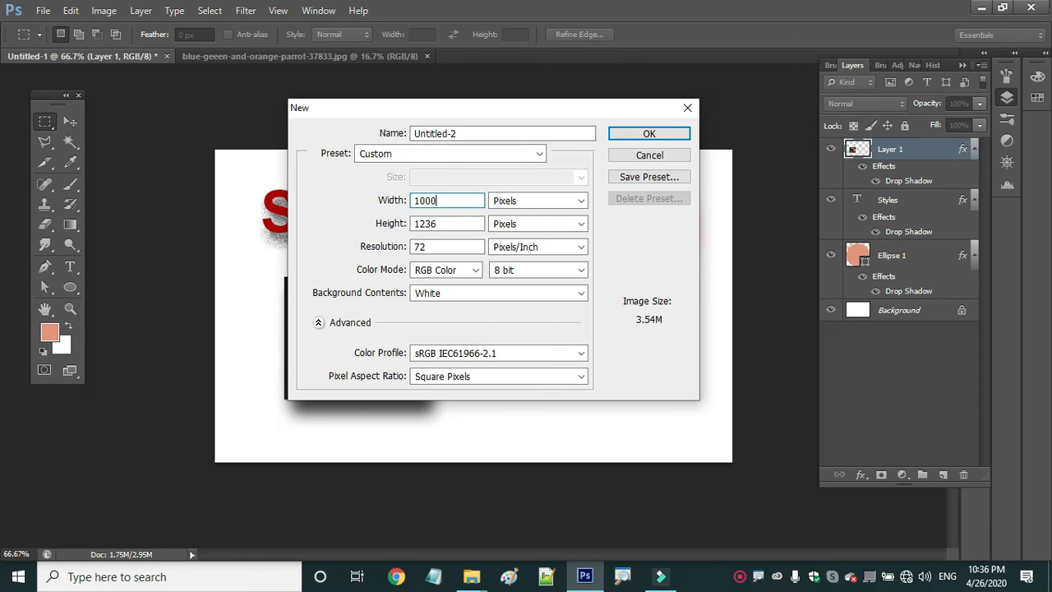
key(Tab)
text(200)
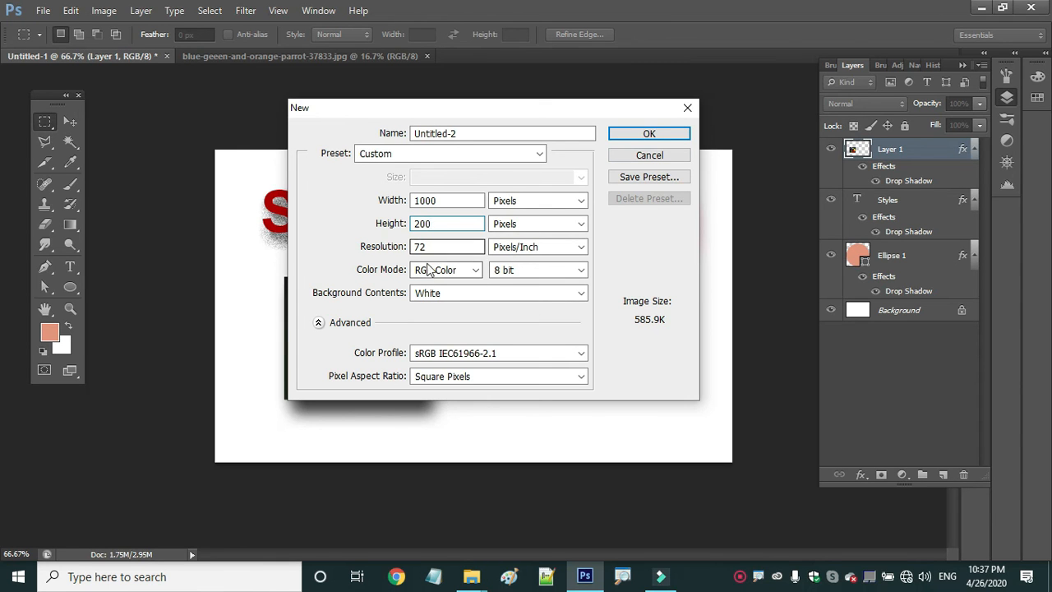
click(621, 134)
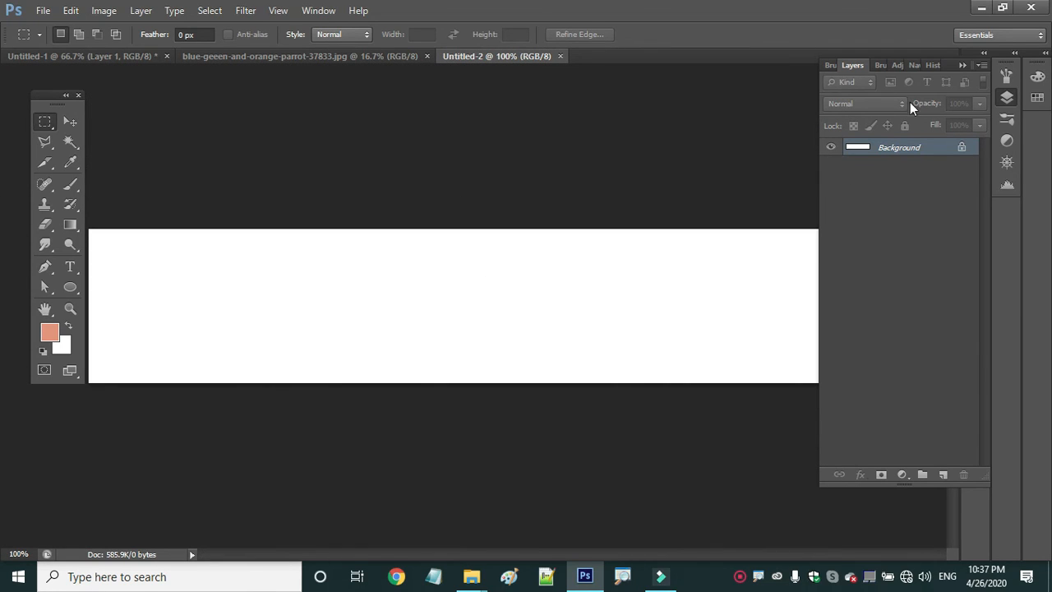
- Draw a rectangle shape about 1000 x 177 px across the full canvas width, leaving a white strip along the lower edge
click(960, 65)
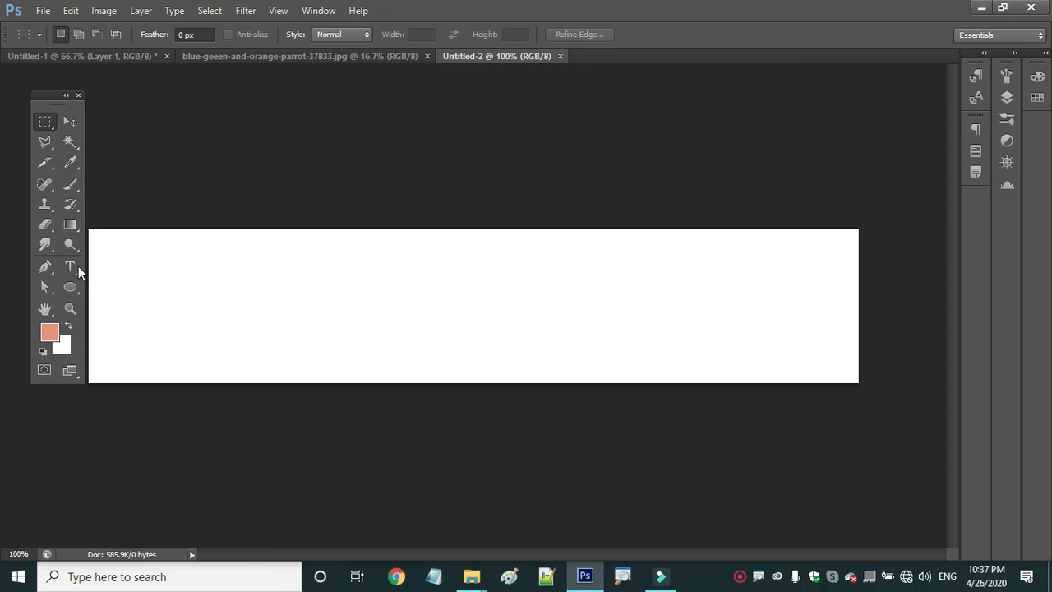
click(72, 290)
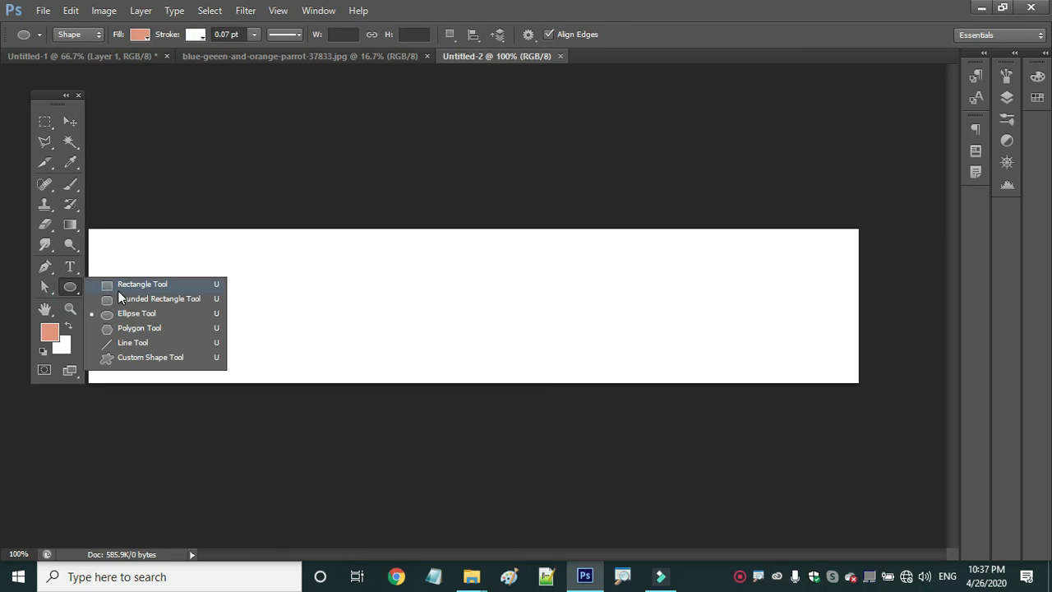
click(119, 287)
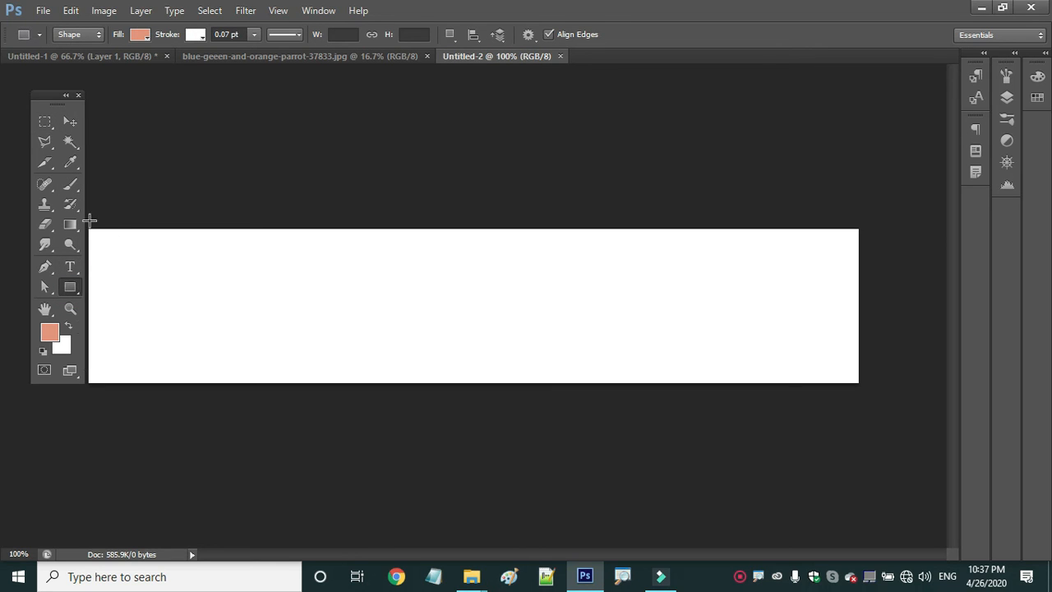
drag(89, 223, 858, 359)
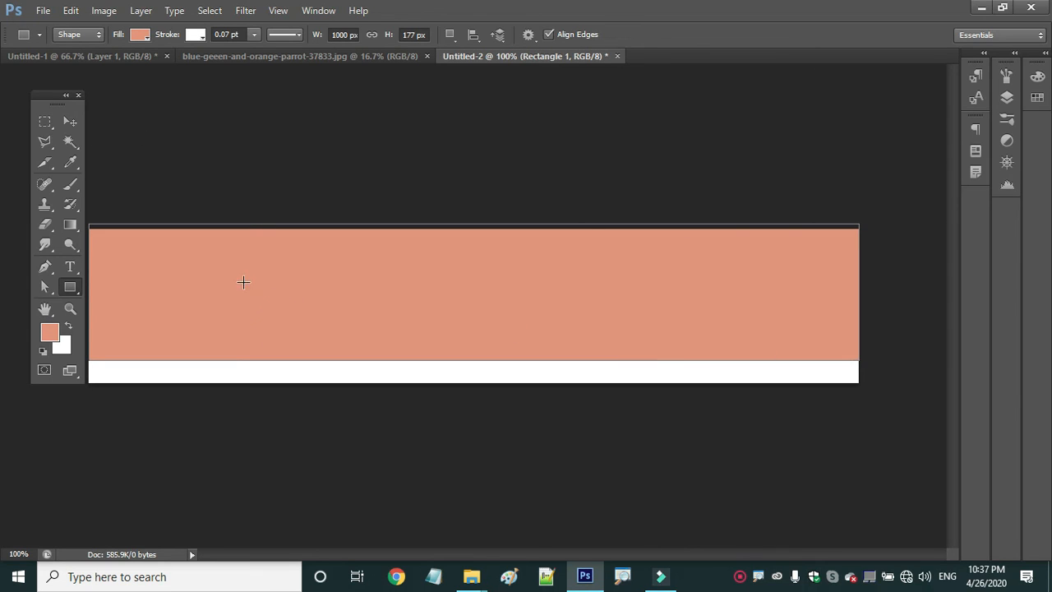
- Change the rectangle's fill colour to Dark Blue and switch to the Move tool
click(141, 37)
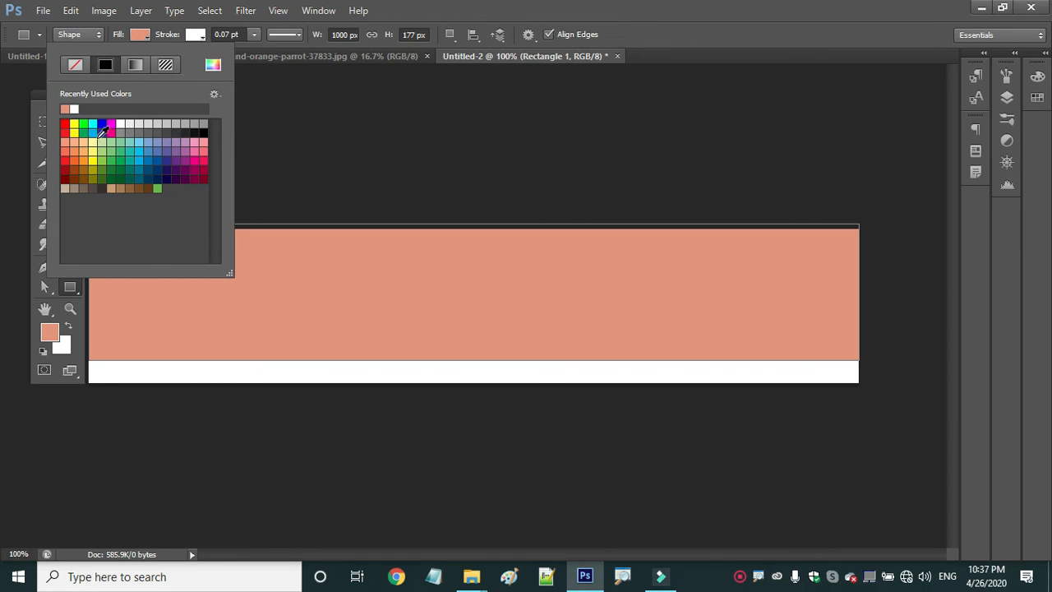
click(160, 169)
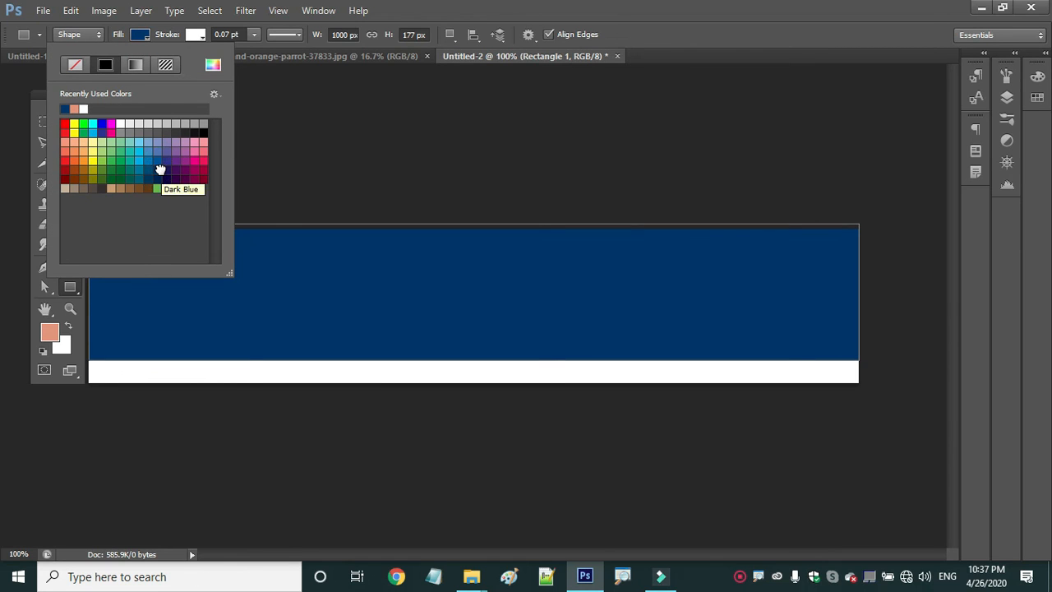
click(45, 120)
click(71, 122)
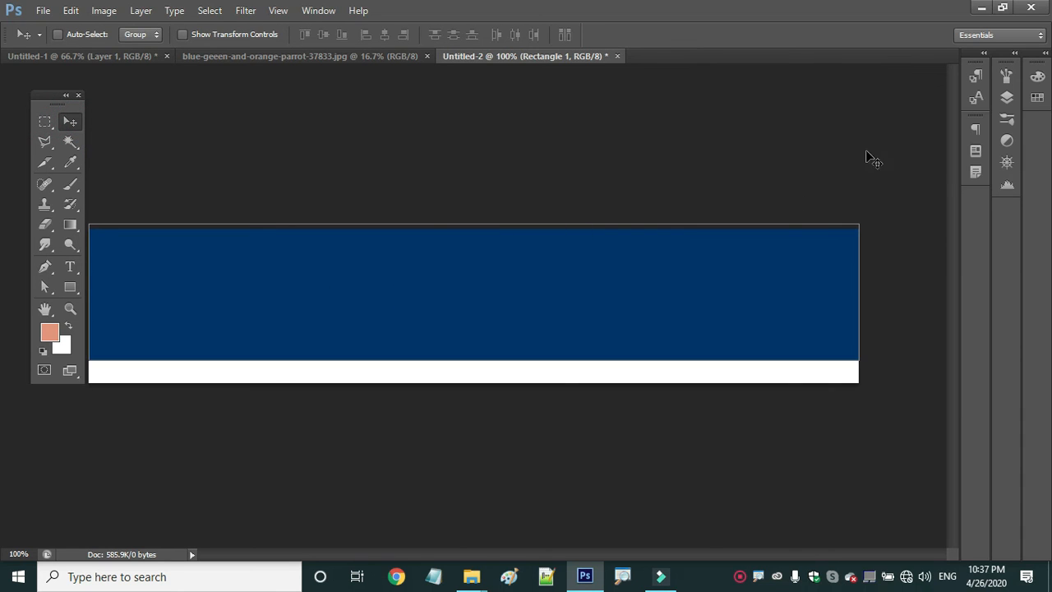
- Add a drop shadow to the rectangle layer with a distance of 19 px and an angle of 90°
click(318, 10)
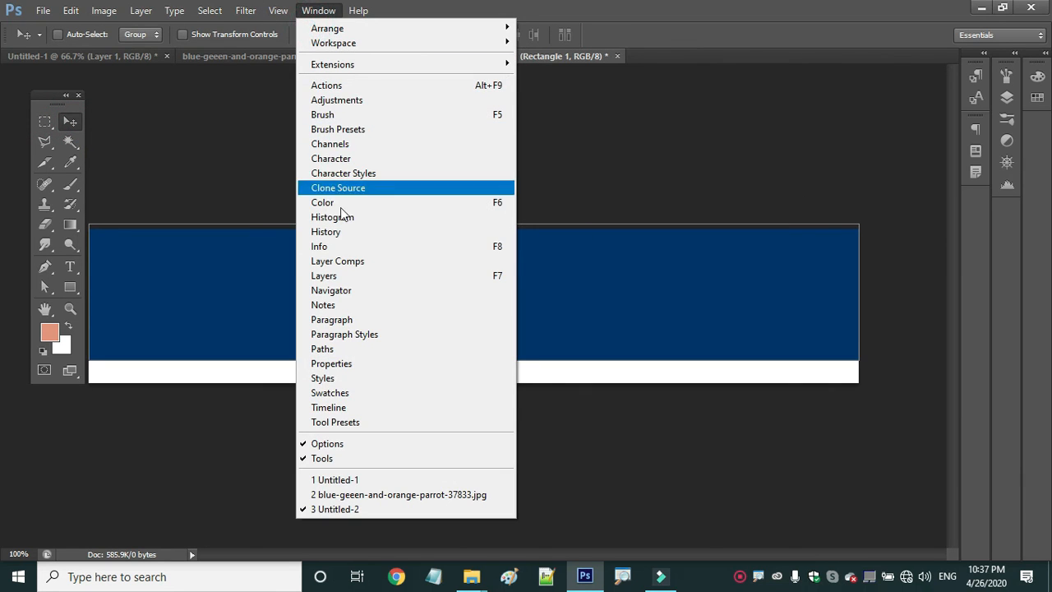
click(348, 278)
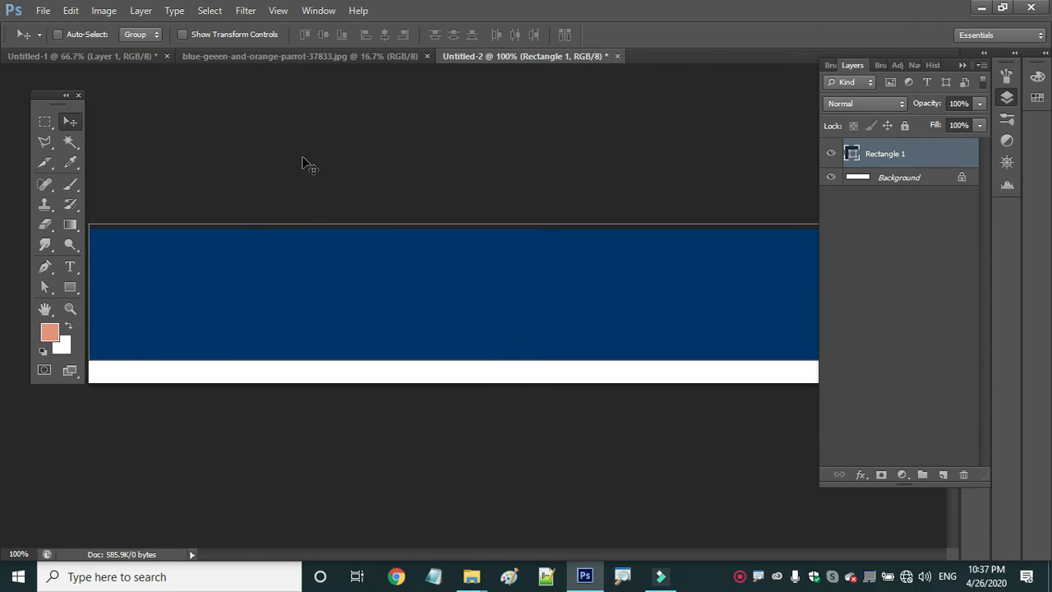
click(136, 10)
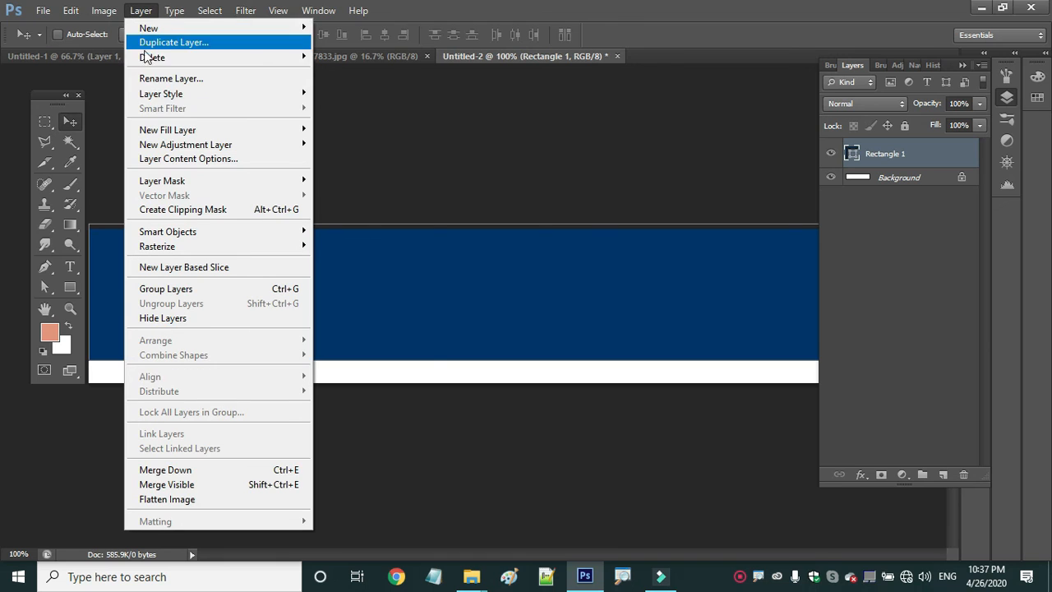
mouse_move(161, 101)
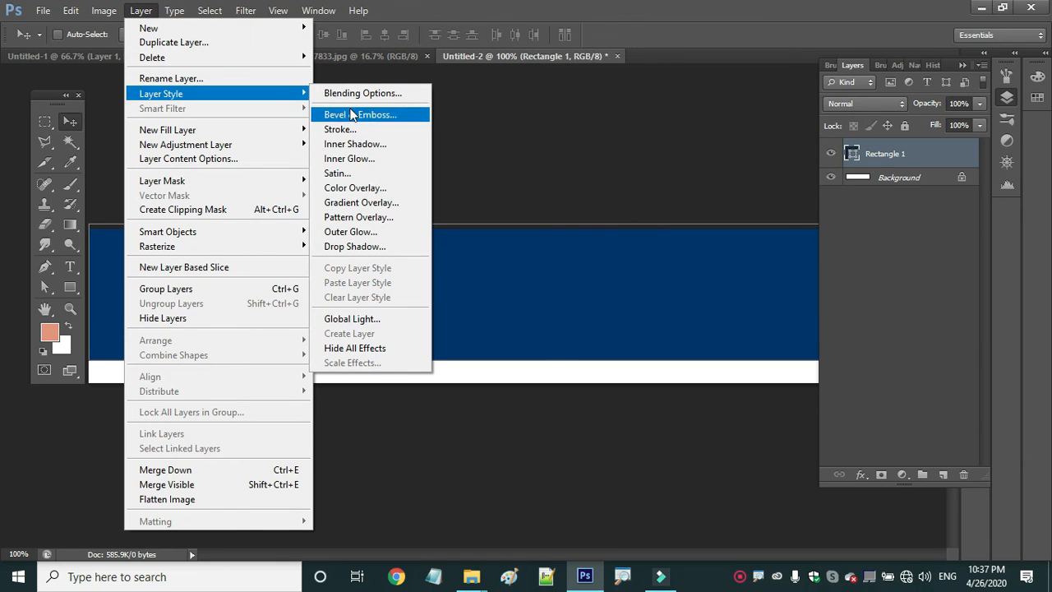
click(358, 245)
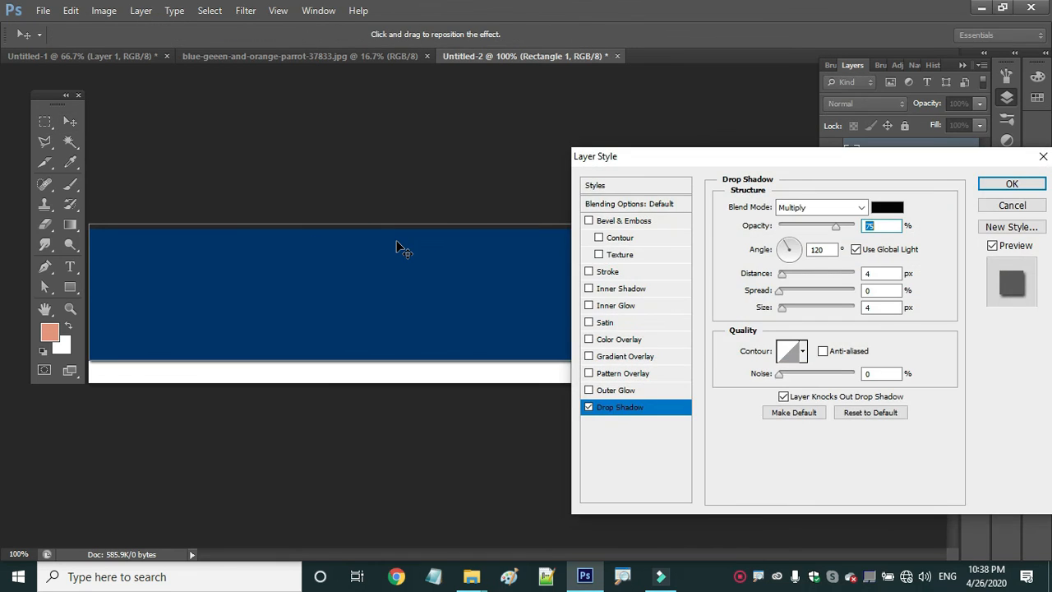
drag(696, 162, 829, 7)
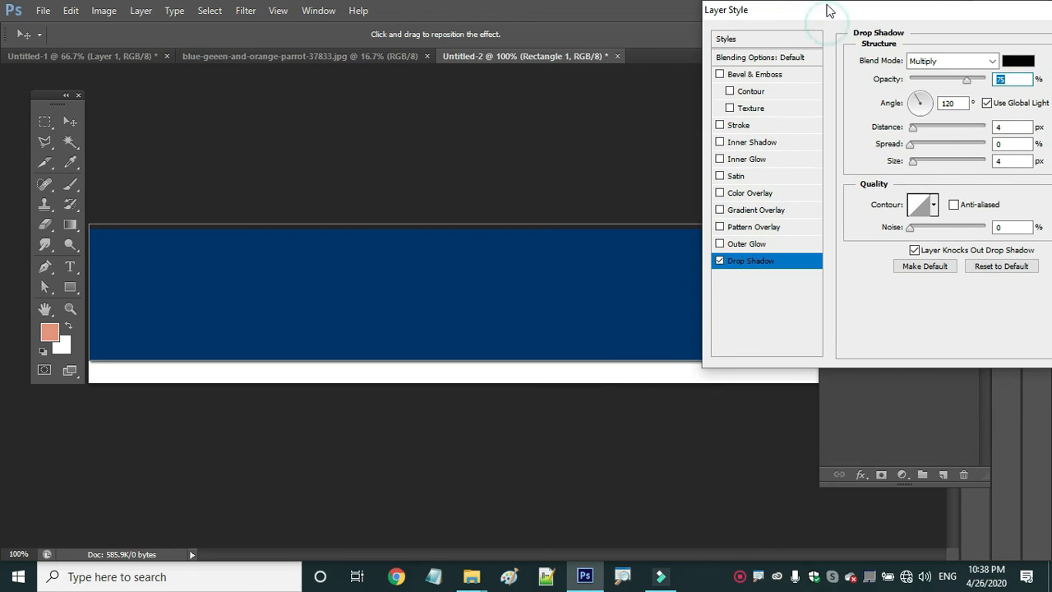
drag(915, 126, 926, 126)
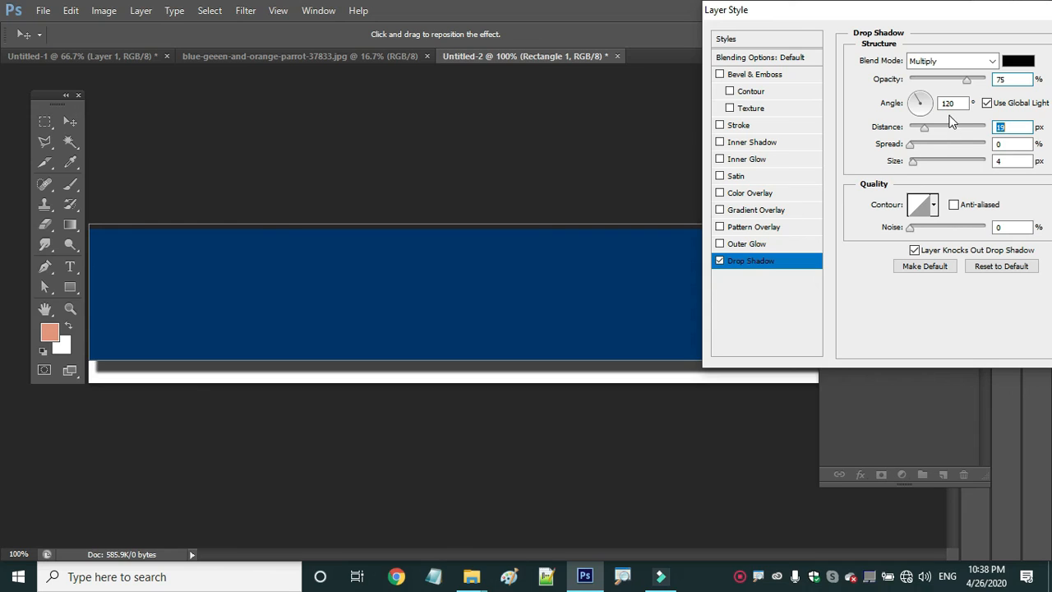
mouse_move(922, 102)
mouse_down()
mouse_move(921, 91)
mouse_move(942, 102)
mouse_move(932, 98)
mouse_up()
text(90)
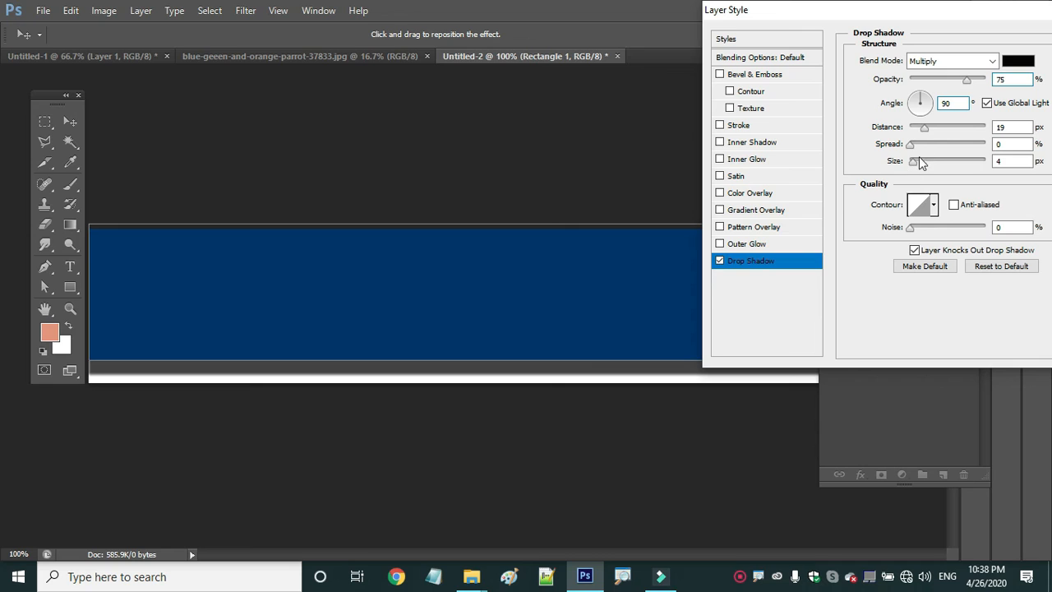
- Set the rectangle's drop shadow to distance 14 px, size 18 px and noise 12%, and apply it
drag(926, 128, 920, 161)
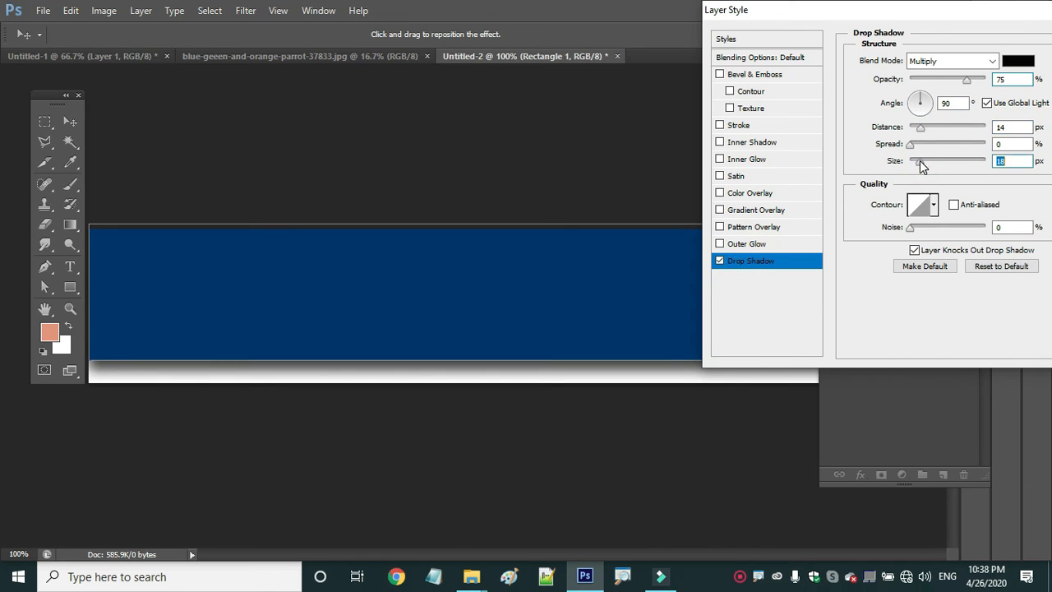
click(911, 229)
drag(913, 234, 919, 234)
drag(942, 9, 542, 364)
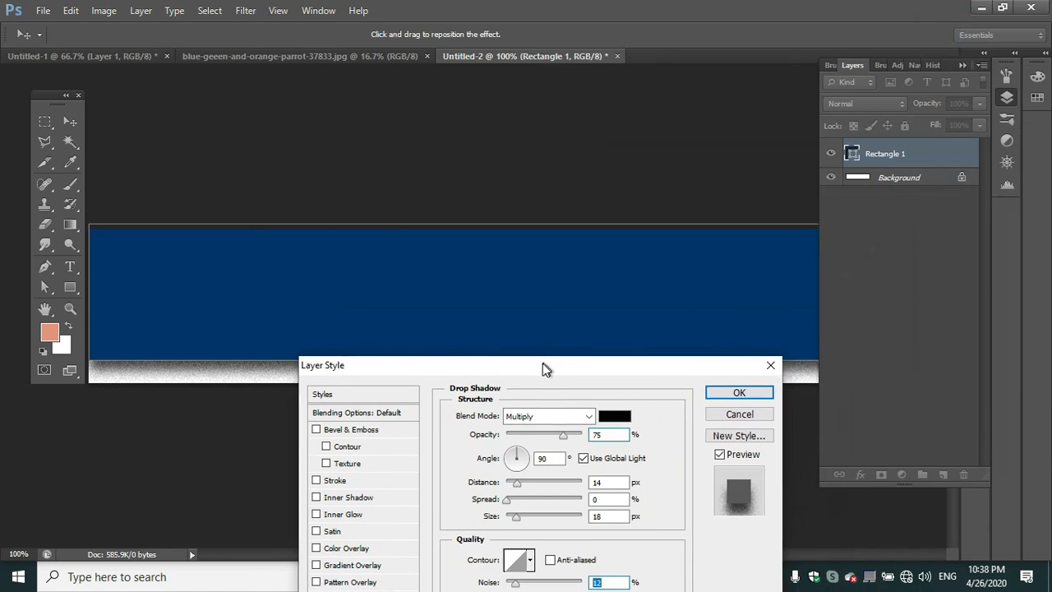
click(730, 396)
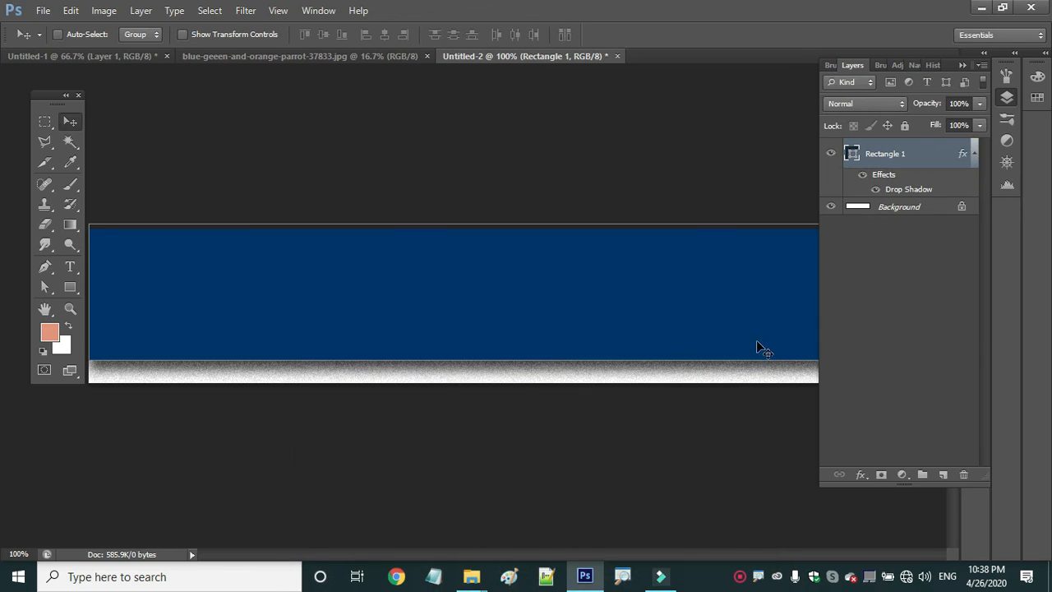
click(962, 64)
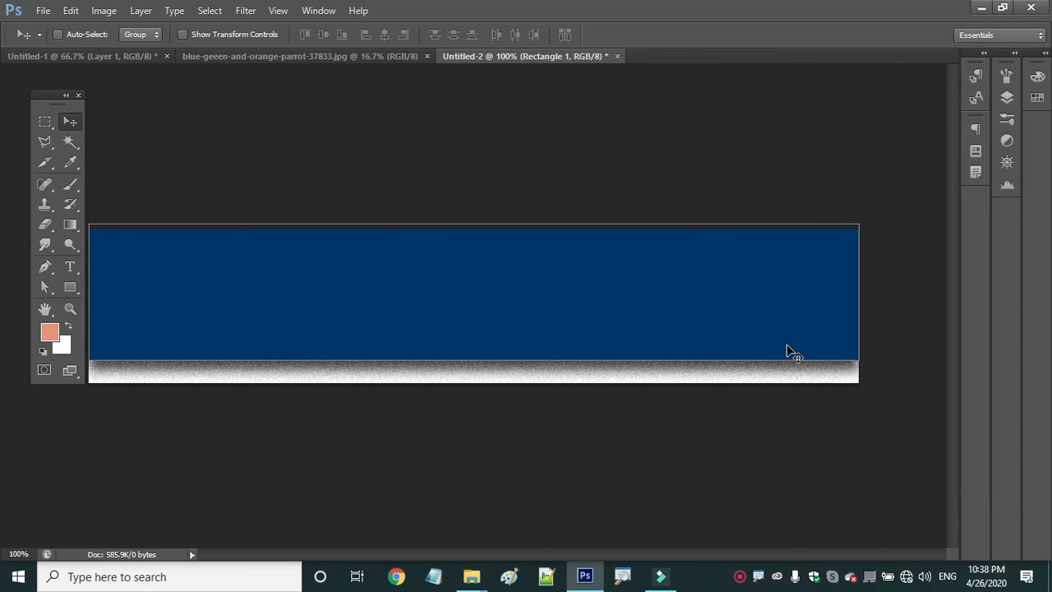
- Switch back to the Untitled-1 document with the Move tool active
click(70, 266)
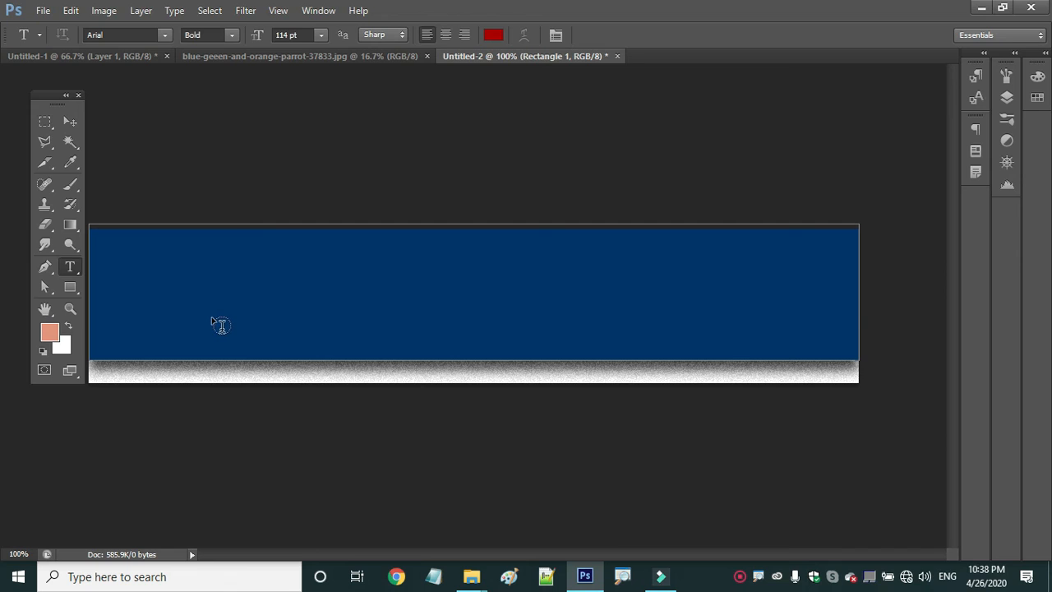
click(71, 123)
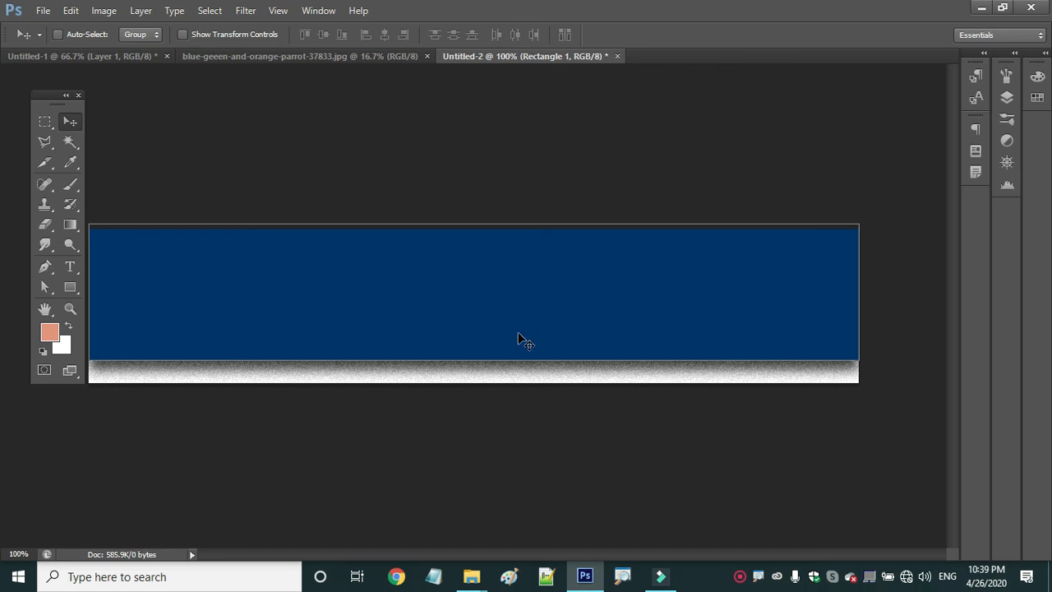
click(73, 56)
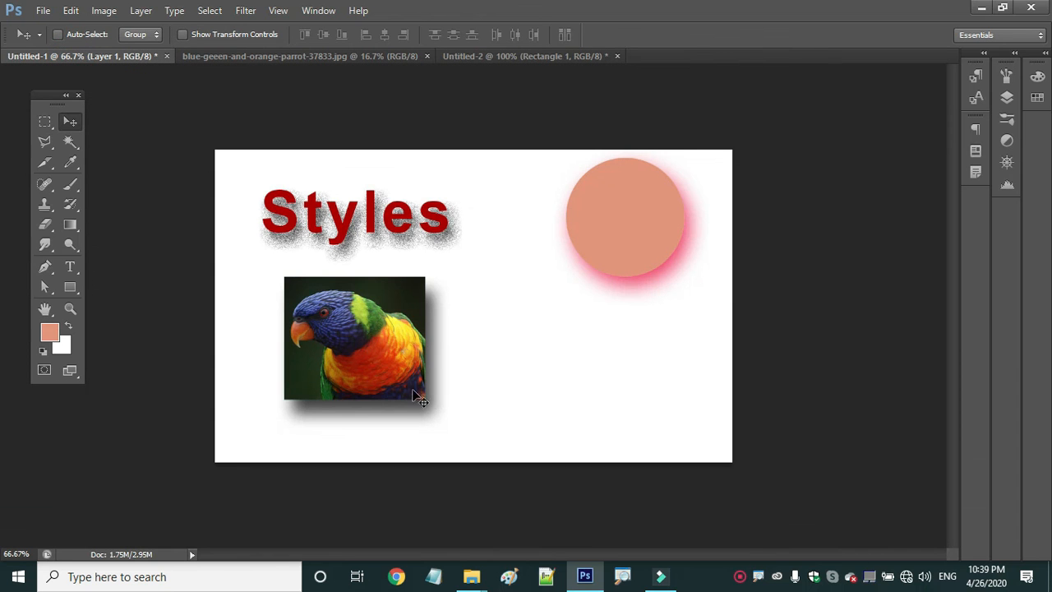